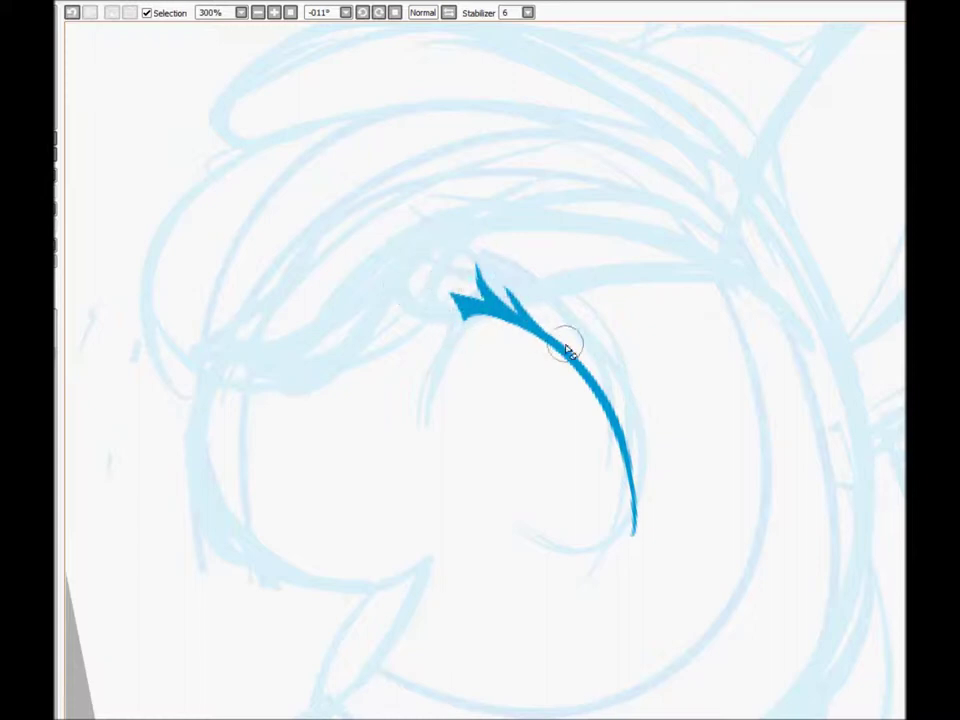
Ink the eye's front edge, its lower outer curve and the short lashes at the outer corner
left_click_drag(466, 308, 436, 420)
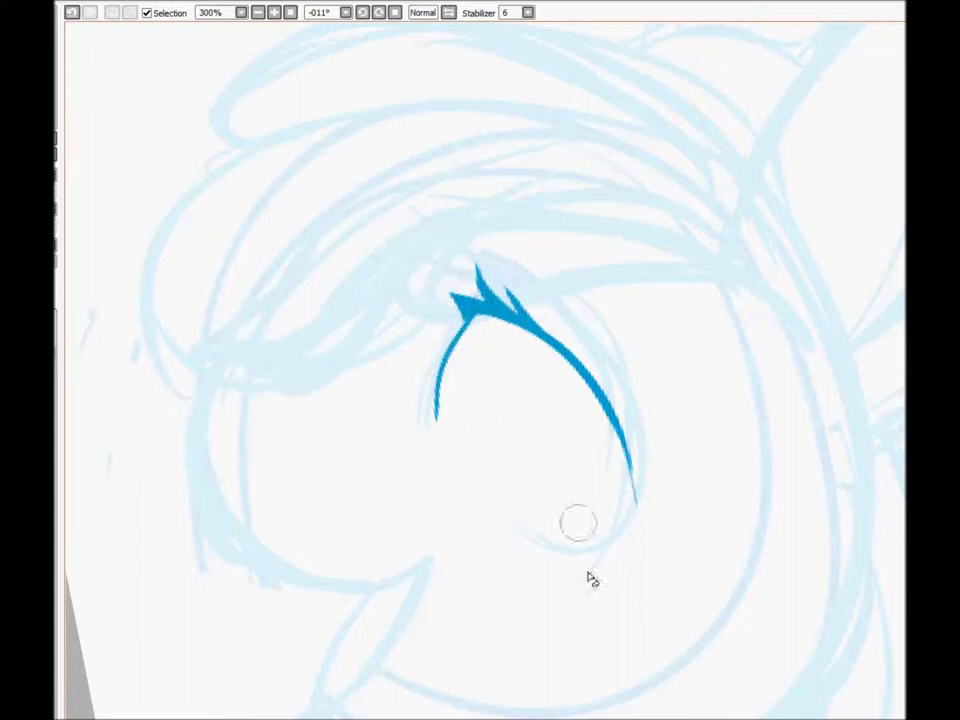
mouse_move(600, 400)
left_mouse_down()
mouse_move(652, 456)
mouse_move(582, 517)
left_mouse_up()
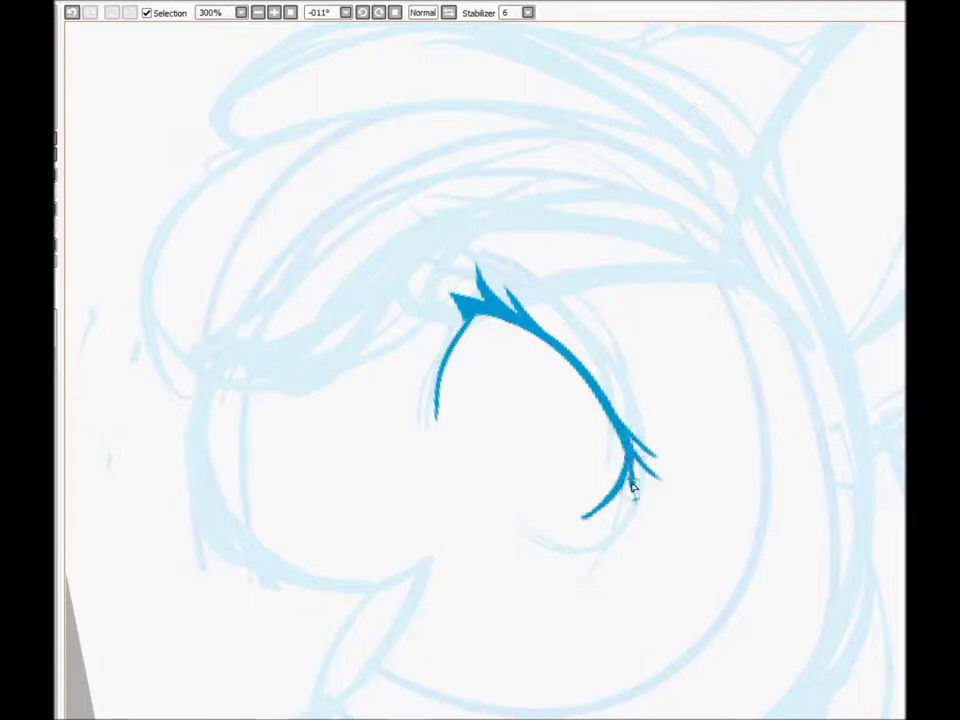
key("ctrl+z")
Ink the outlines of the two overlapping bangs locks sweeping over the forehead
left_click_drag(288, 314, 713, 321)
mouse_move(624, 189)
left_mouse_down()
mouse_move(666, 274)
mouse_move(838, 245)
left_mouse_up()
mouse_move(588, 113)
left_mouse_down()
mouse_move(360, 429)
mouse_move(456, 339)
left_mouse_up()
left_click_drag(840, 246, 778, 244)
left_click_drag(279, 439, 375, 589)
left_click_drag(386, 583, 553, 557)
key("ctrl+z")
key("ctrl+z")
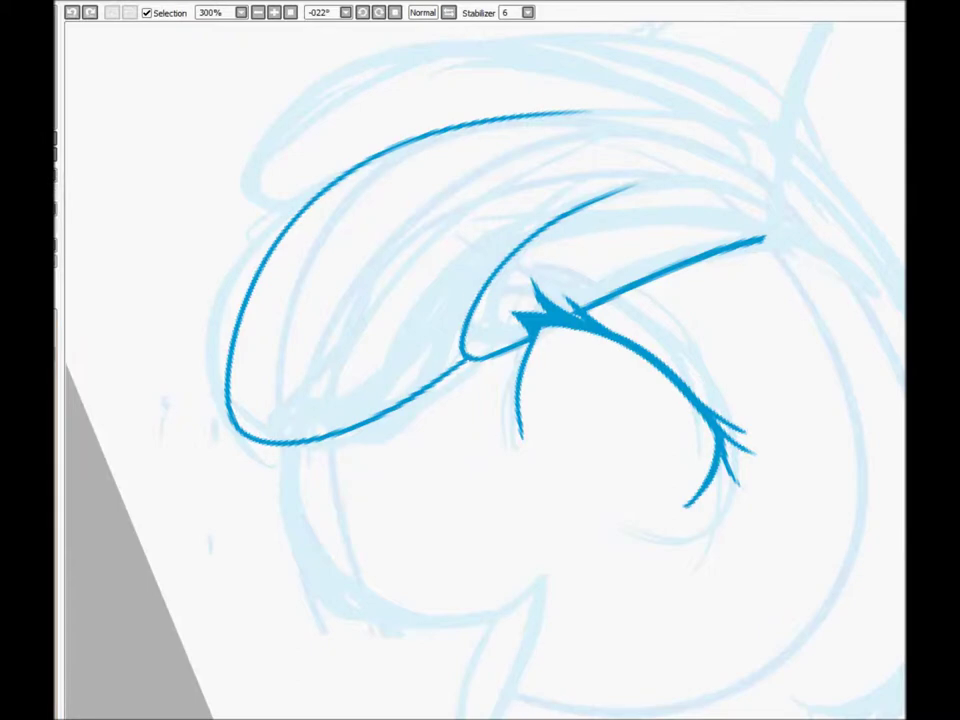
key("ctrl+z")
Transform the bangs outline so it sits higher on the head, clear of the eye
key("ctrl+t")
left_click_drag(712, 225, 707, 279)
key("Return")
Ink the forehead and muzzle profile below the bangs and the open mouth with its tongue
mouse_move(412, 255)
left_mouse_down()
mouse_move(315, 414)
mouse_move(355, 590)
mouse_move(455, 678)
left_mouse_up()
left_click(408, 278)
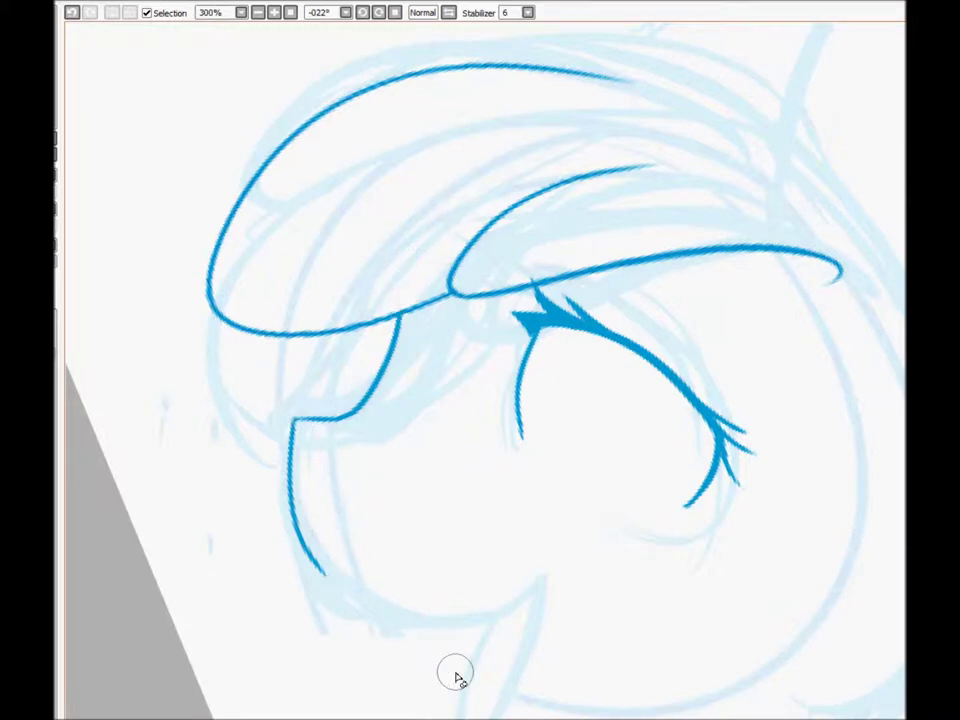
left_click_drag(334, 566, 545, 552)
mouse_move(340, 570)
left_mouse_down()
mouse_move(430, 582)
mouse_move(356, 589)
mouse_move(447, 691)
mouse_move(506, 563)
mouse_move(495, 627)
mouse_move(480, 539)
mouse_move(520, 561)
left_mouse_up()
left_click_drag(440, 680, 432, 590)
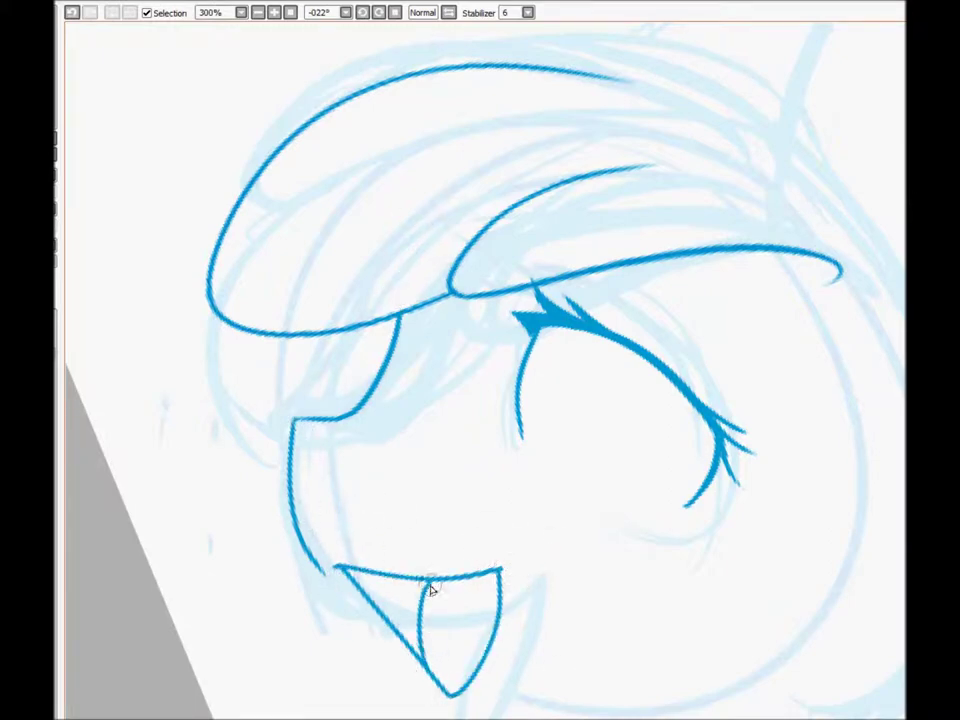
Ink the lower lip and chin, continuing into the jawline below the cheek
left_click_drag(322, 571, 197, 336)
mouse_move(310, 458)
left_mouse_down()
mouse_move(343, 518)
mouse_move(741, 421)
left_mouse_up()
scroll(741, 421, "down", 2)
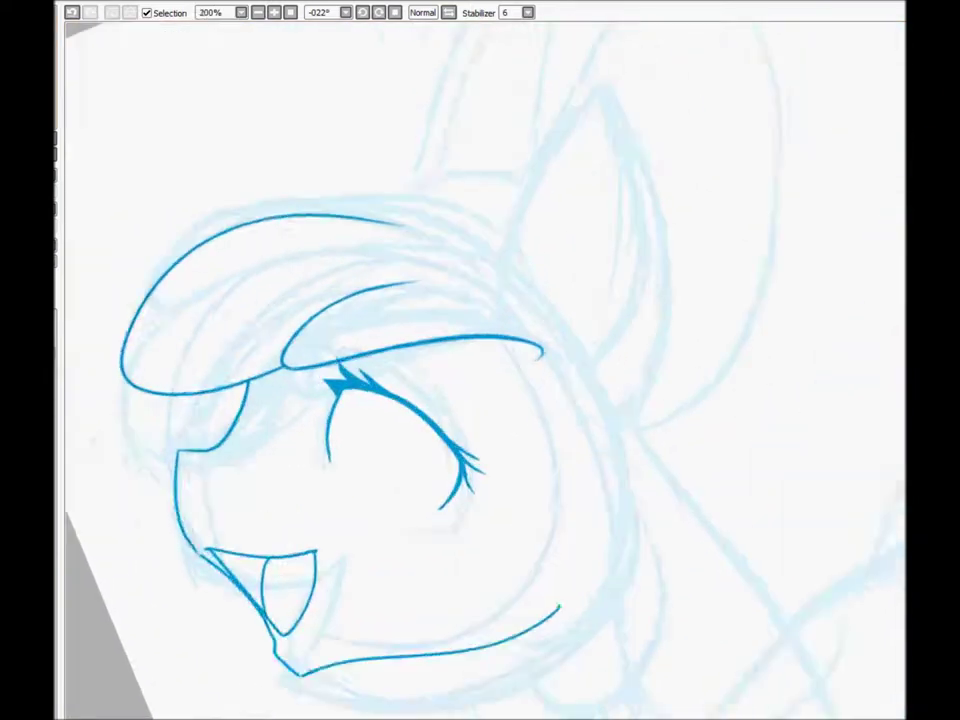
Ink the near ear's pointed outline and its inner edges with a jagged fur tuft at the base
scroll(418, 467, "up", 2)
left_click_drag(398, 520, 512, 662)
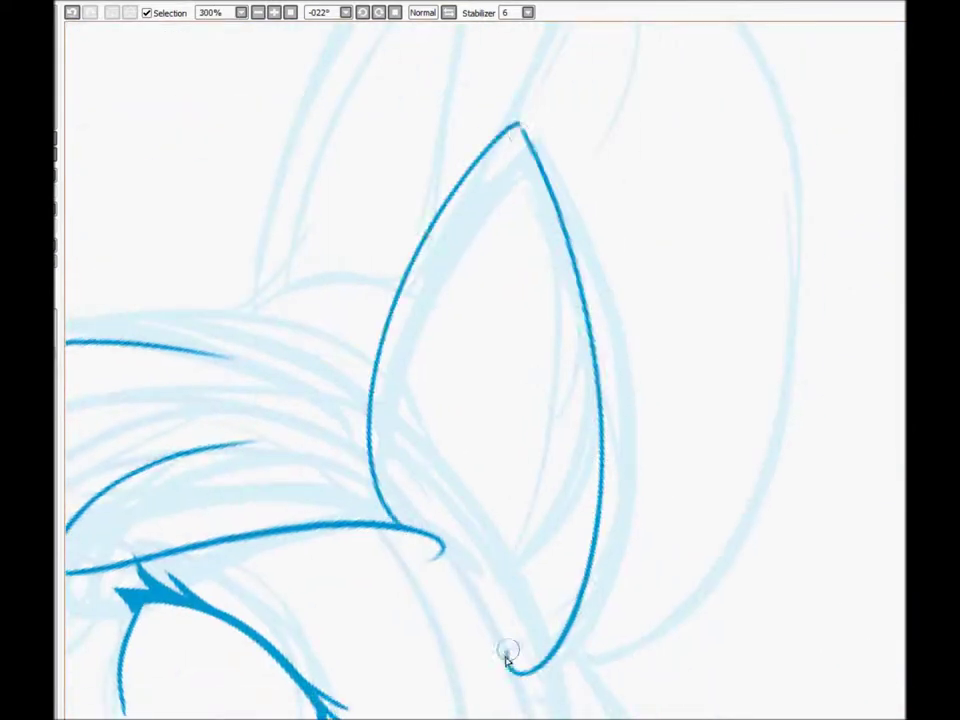
left_click(450, 540)
left_click_drag(558, 326, 470, 565)
mouse_move(400, 362)
left_mouse_down()
mouse_move(446, 540)
mouse_move(536, 510)
mouse_move(528, 484)
left_mouse_up()
left_click(518, 531)
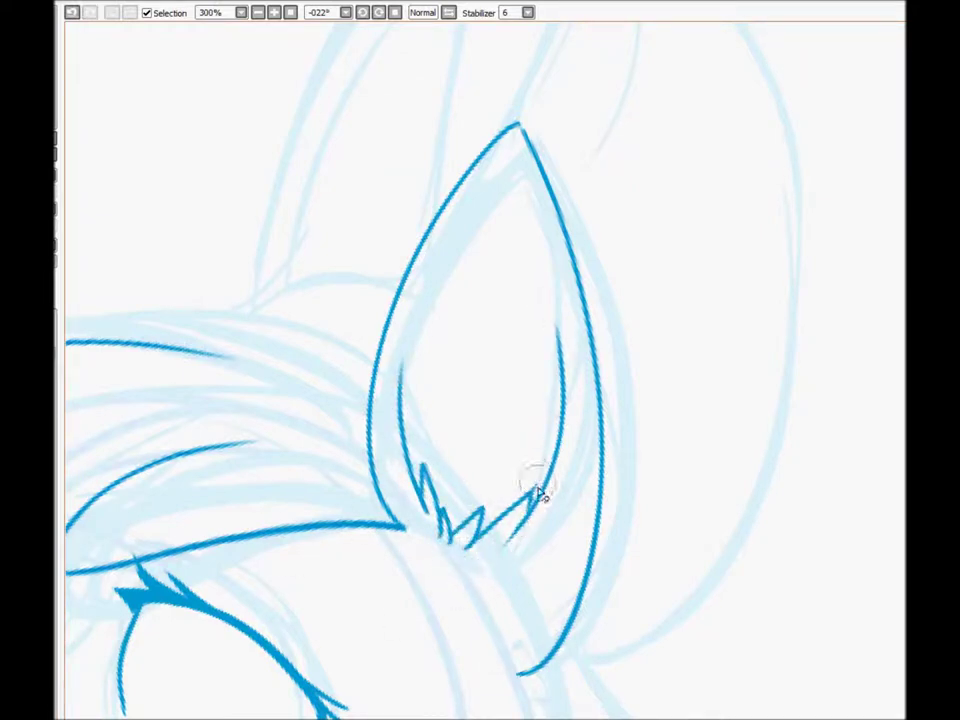
Ink the top of the hair as a curve from the bangs to the near ear
scroll(375, 279, "down", 2)
scroll(360, 317, "up", 2)
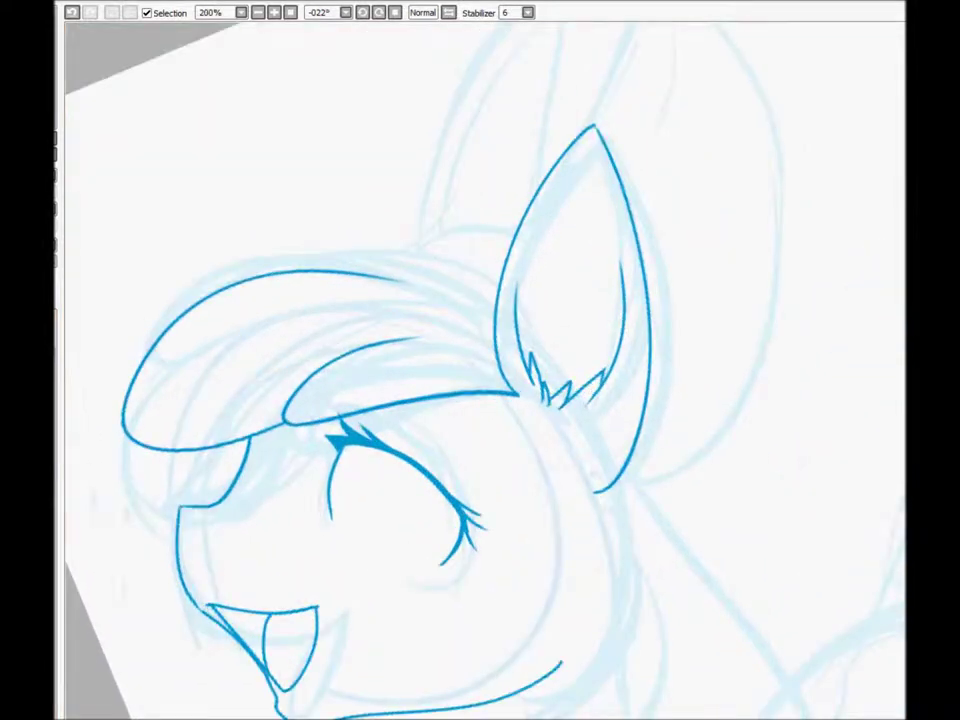
left_click_drag(410, 296, 655, 292)
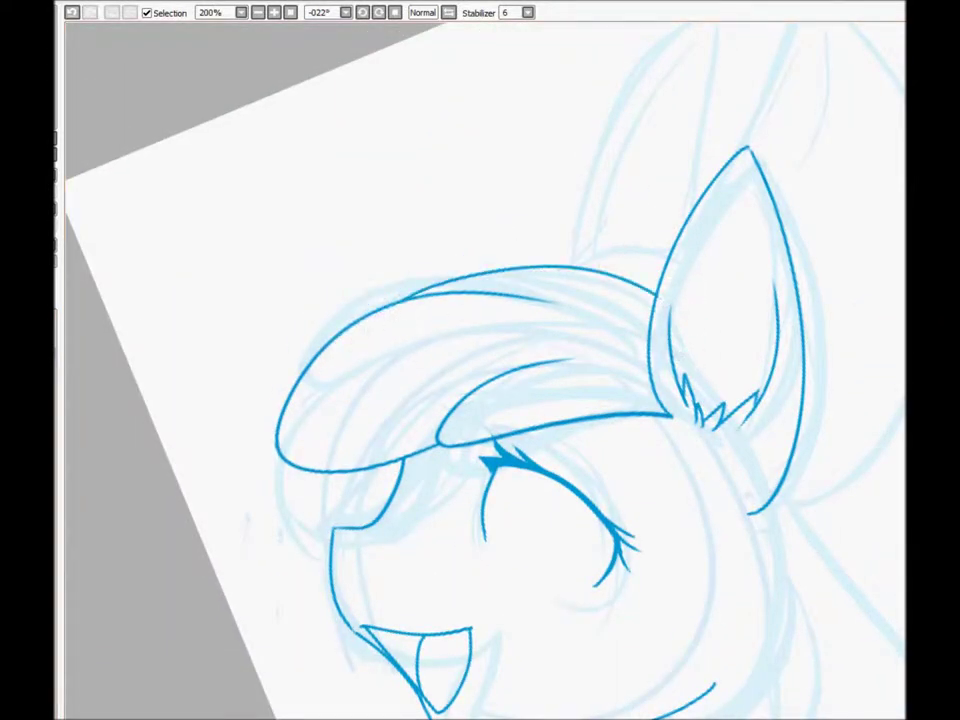
Ink the back of the cheek with its small rounded hair lock, and outline the long mane lock hanging below the ear
key("Delete")
scroll(414, 401, "down", 5)
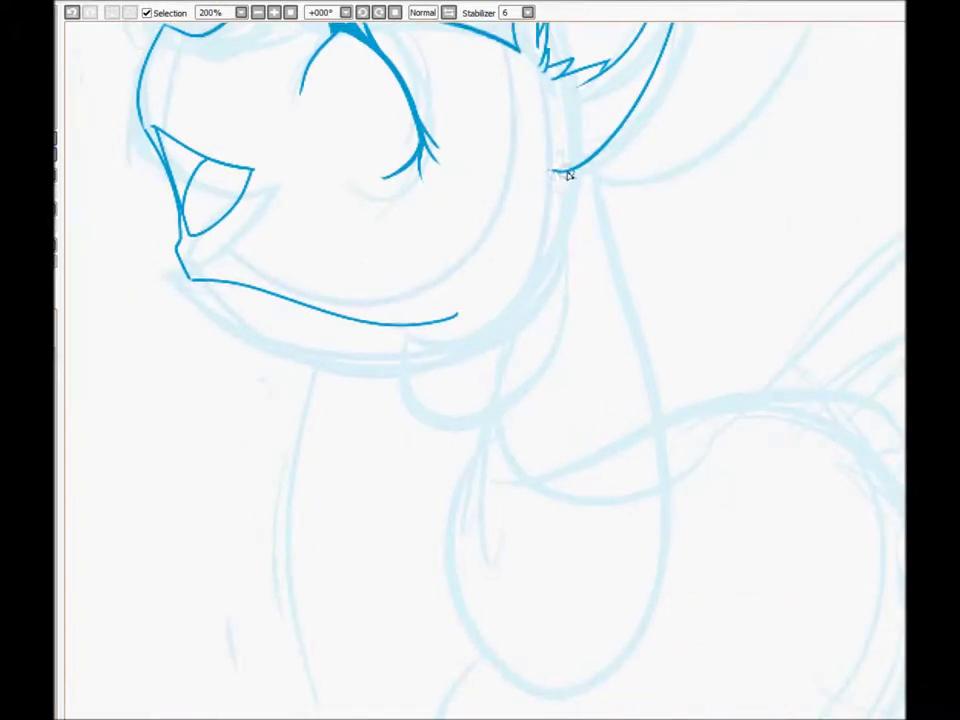
left_click_drag(568, 178, 475, 300)
key("ctrl+z")
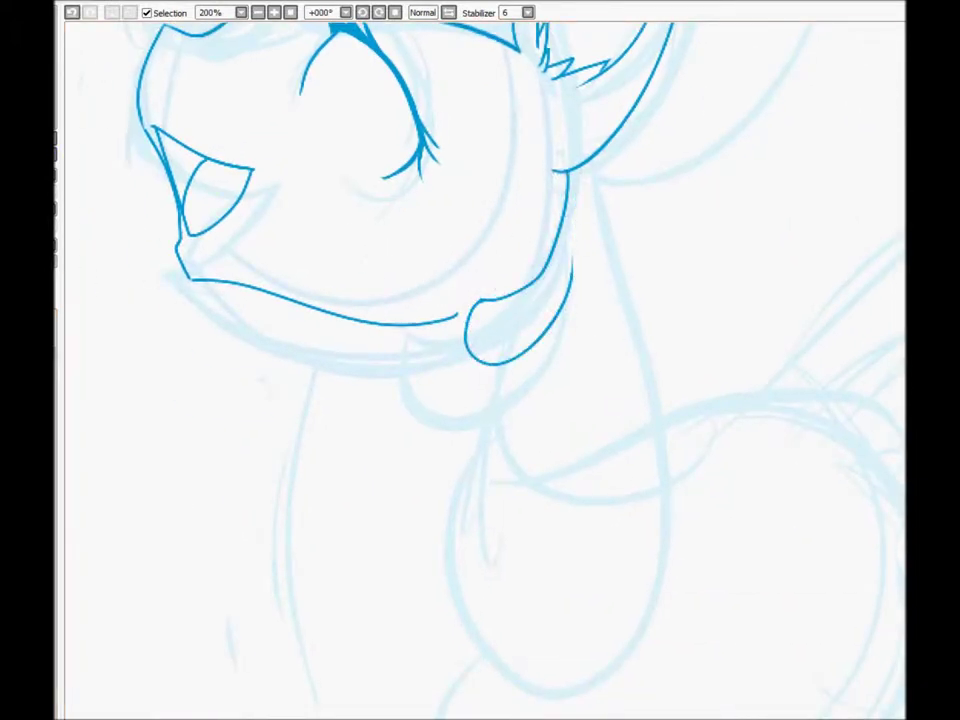
left_click_drag(583, 165, 470, 365)
Ink the far loop of the hair bow with its base and inner fold line
scroll(533, 422, "up", 5)
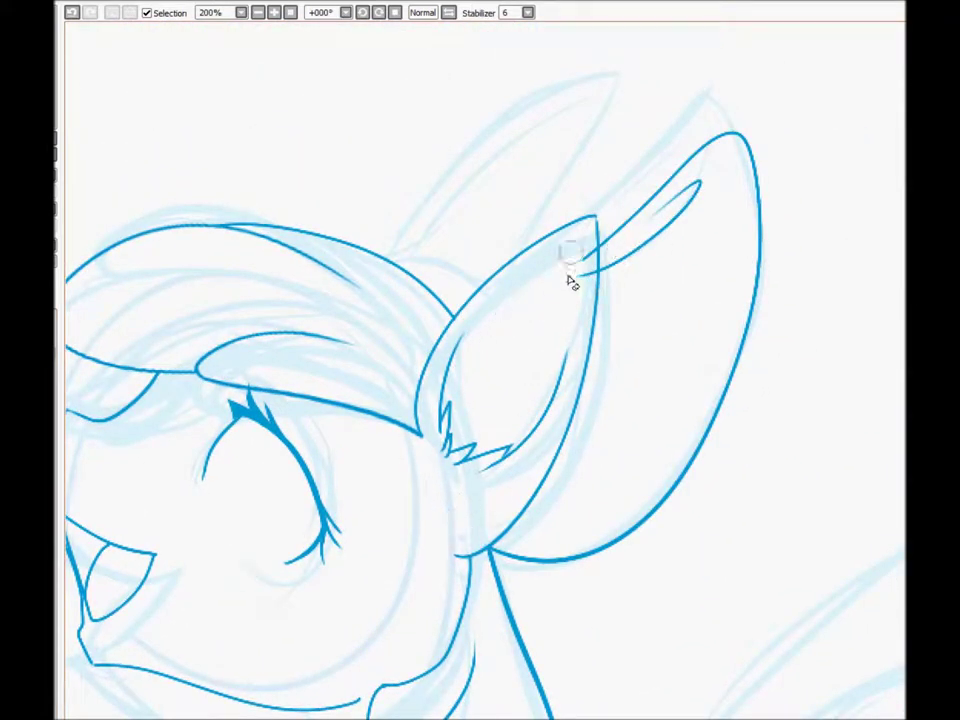
left_click_drag(373, 332, 435, 317)
left_click_drag(482, 262, 545, 268)
mouse_move(426, 264)
left_mouse_down()
mouse_move(317, 349)
mouse_move(514, 161)
left_mouse_up()
left_click_drag(425, 302, 490, 212)
left_click_drag(512, 160, 480, 395)
left_click_drag(505, 305, 488, 397)
Ink three curved strand lines inside the hanging mane lock, trimming ends that overshoot its outline
left_click_drag(380, 473, 460, 33)
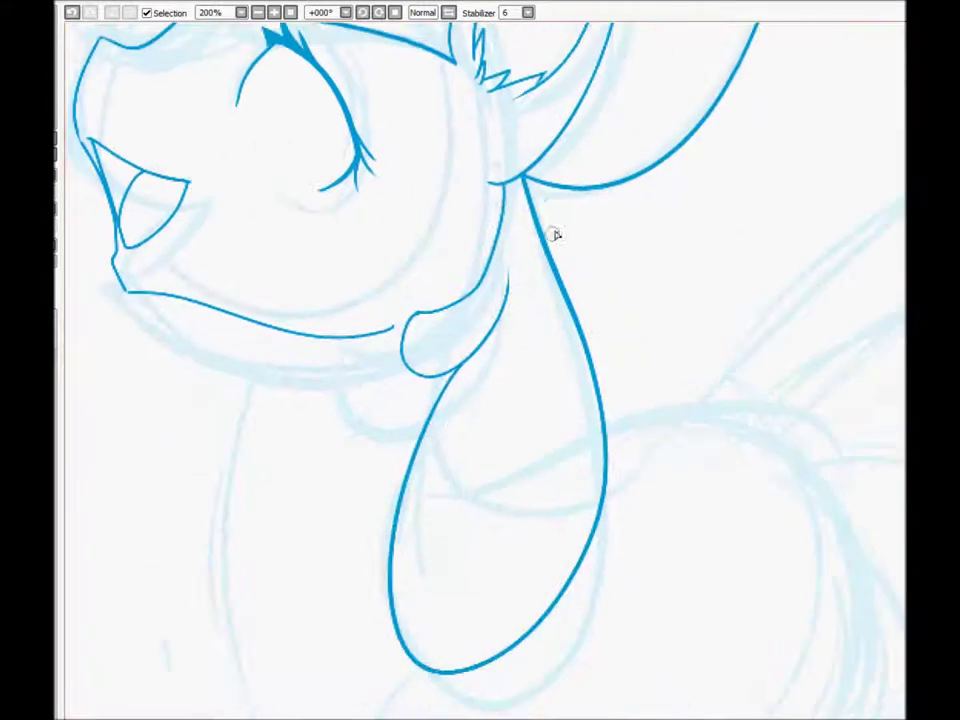
left_click_drag(525, 205, 290, 600)
left_click_drag(540, 250, 268, 652)
key("e")
left_click_drag(560, 230, 580, 285)
mouse_move(378, 612)
left_mouse_down()
mouse_move(368, 640)
mouse_move(292, 595)
left_mouse_up()
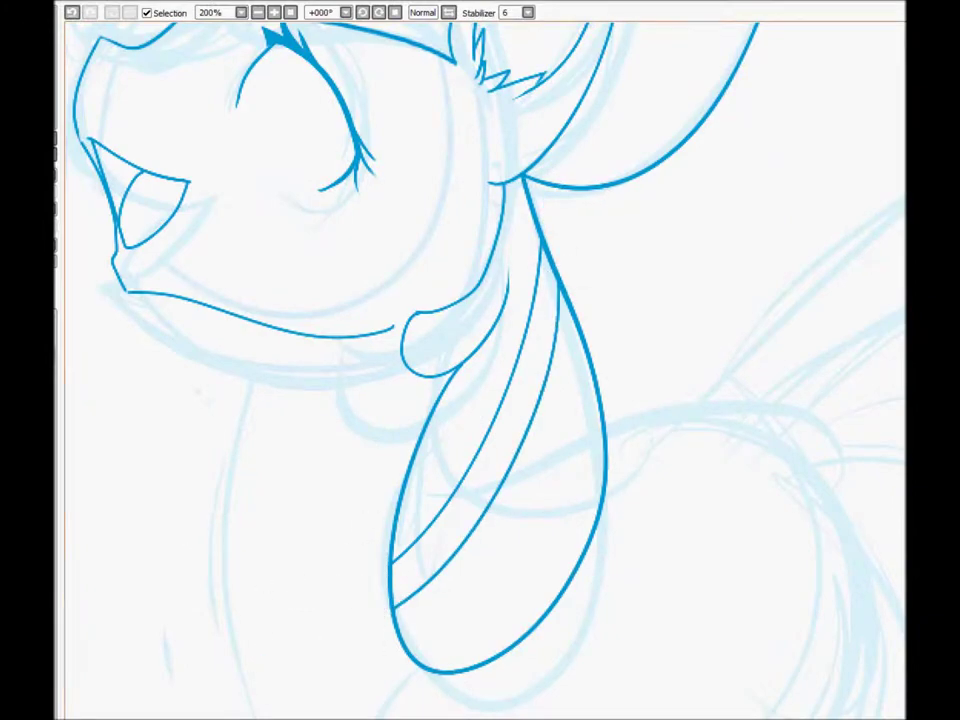
left_click_drag(568, 300, 540, 622)
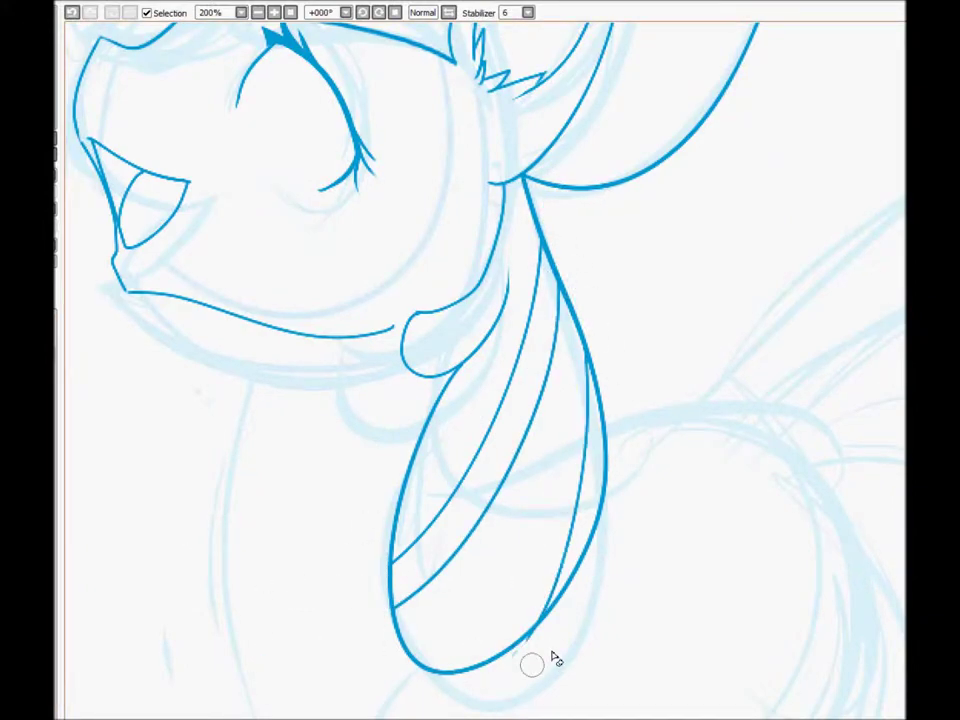
Ink two parallel strand lines along the bangs toward the ear
left_click_drag(435, 230, 375, 493)
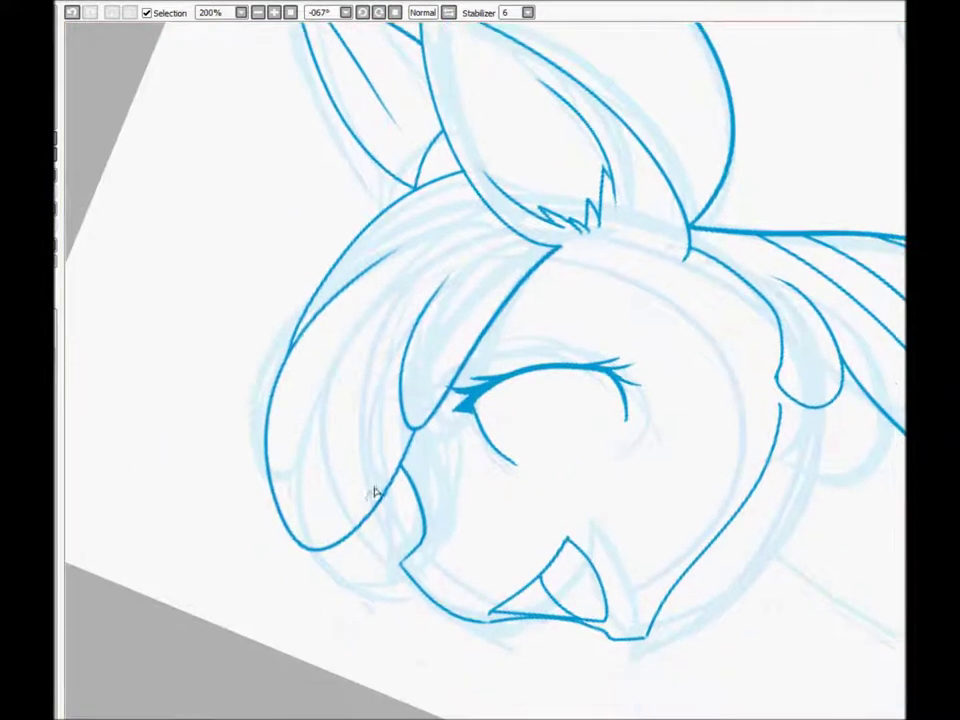
left_click_drag(482, 182, 498, 112)
key("Delete")
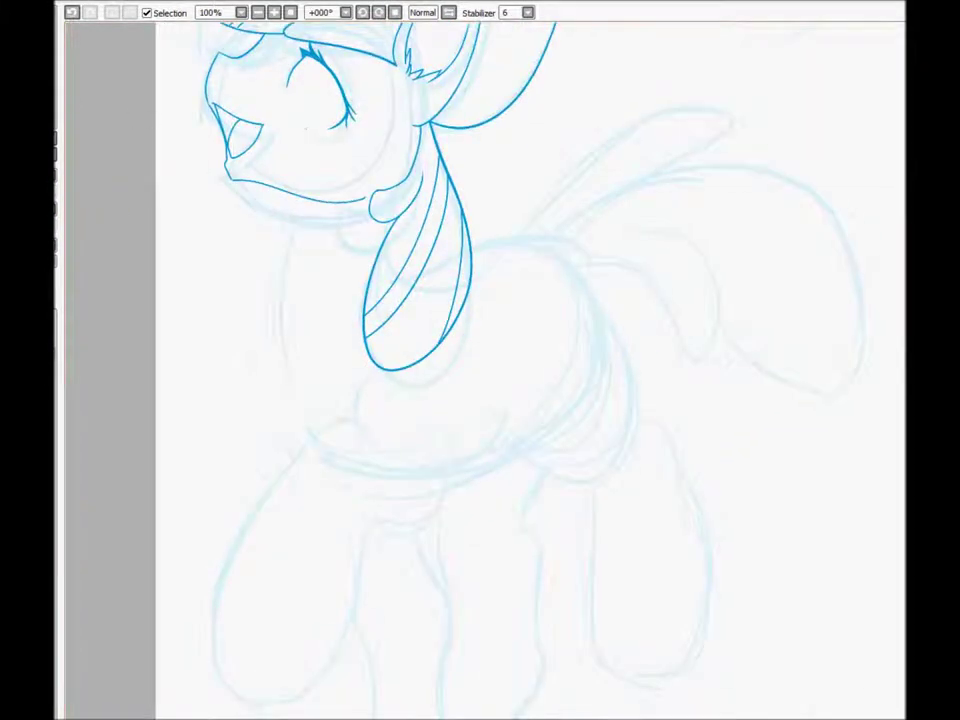
Ink the front of the neck down to the chest and the raised foreleg's outer edge with its shoulder curve
mouse_move(410, 132)
left_mouse_down()
mouse_move(470, 533)
mouse_move(515, 552)
left_mouse_up()
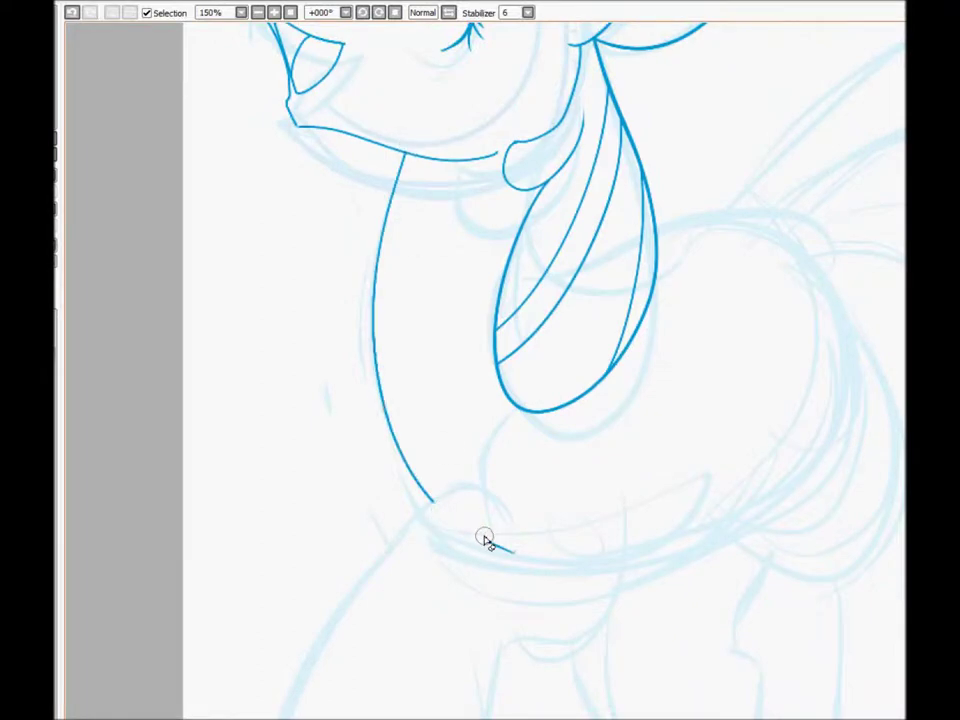
left_click_drag(326, 488, 276, 193)
mouse_move(386, 208)
left_mouse_down()
mouse_move(246, 632)
mouse_move(435, 210)
left_mouse_up()
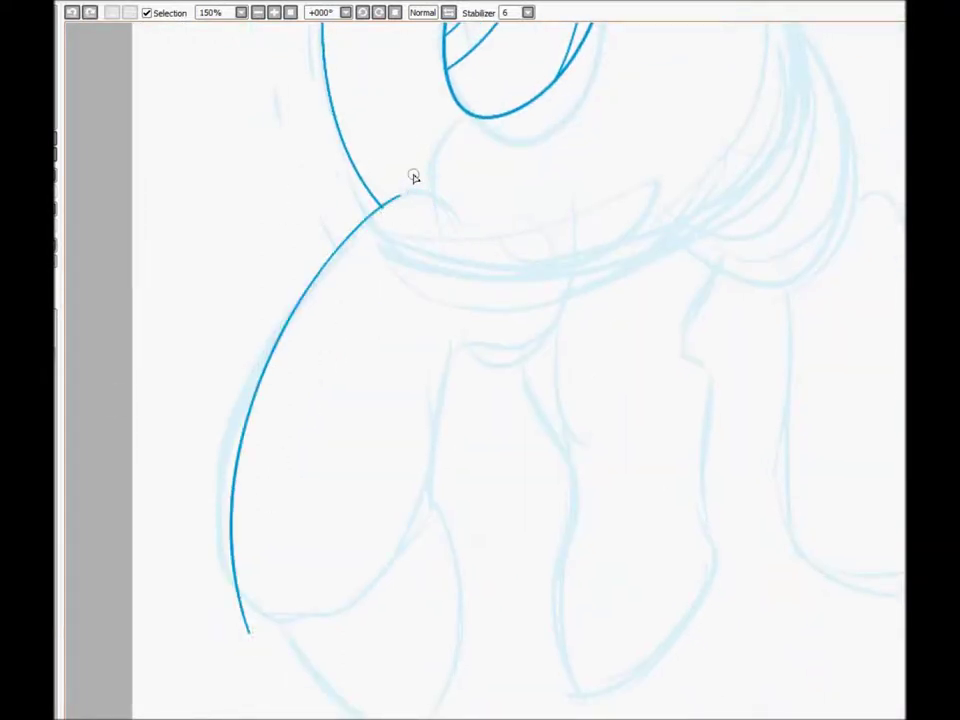
key("ctrl+z")
key("ctrl+z")
mouse_move(422, 180)
left_mouse_down()
mouse_move(378, 233)
mouse_move(252, 615)
left_mouse_up()
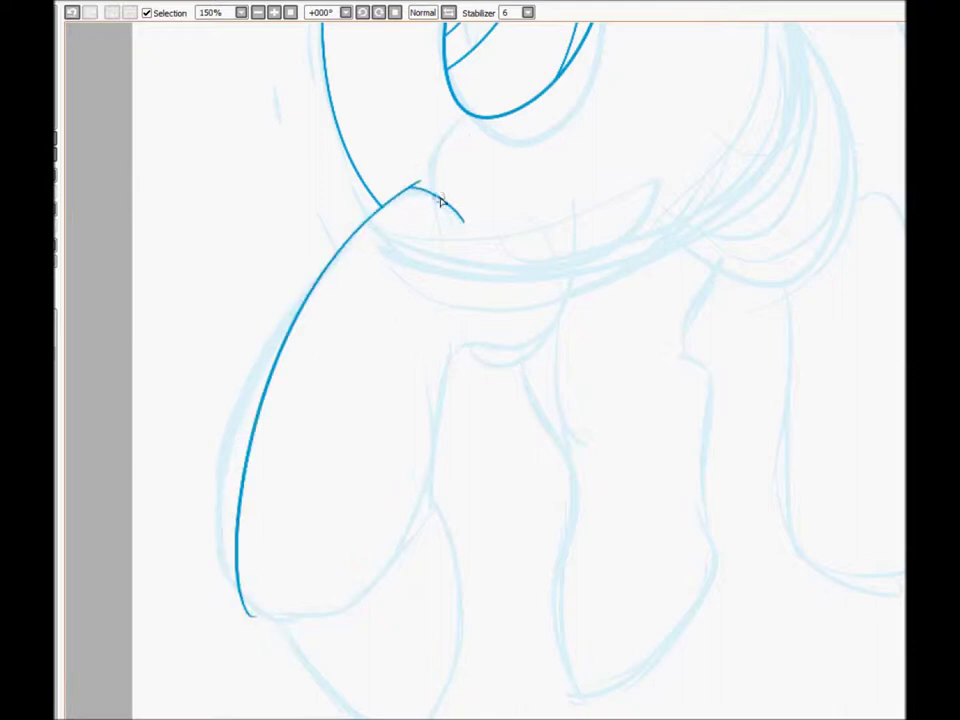
left_click_drag(405, 188, 384, 206)
Ink the raised foreleg's lower edge and its wavy inner edge up to the belly
mouse_move(248, 614)
left_mouse_down()
mouse_move(317, 609)
mouse_move(424, 519)
left_mouse_up()
mouse_move(561, 210)
left_mouse_down()
mouse_move(439, 362)
mouse_move(454, 332)
left_mouse_up()
key("ctrl+z")
key("ctrl+z")
left_click_drag(547, 205, 440, 415)
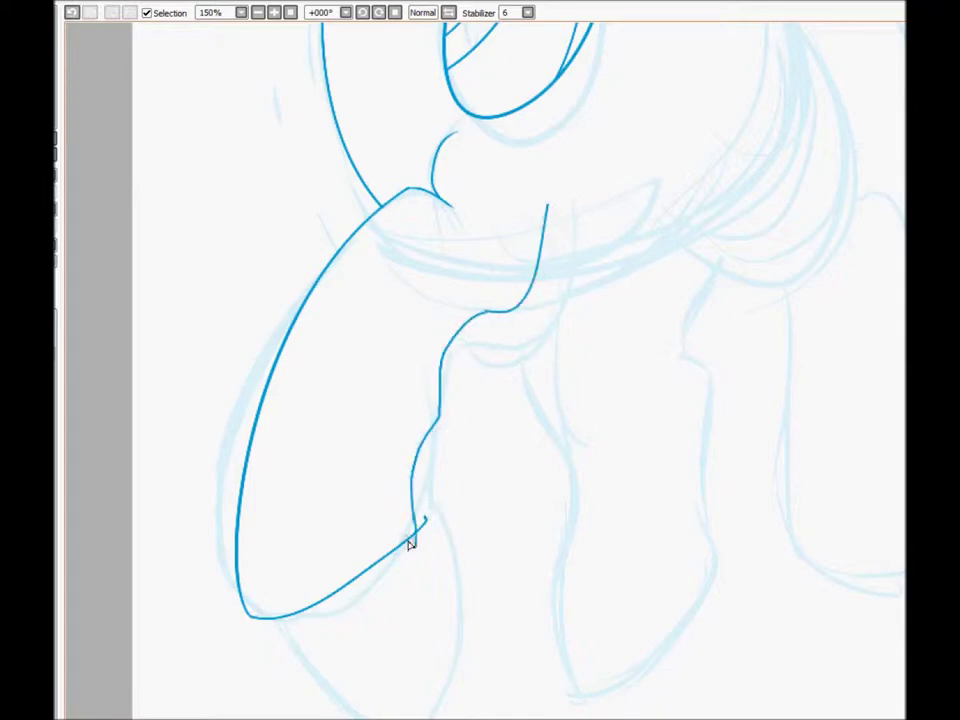
mouse_move(440, 415)
left_mouse_down()
mouse_move(476, 454)
mouse_move(264, 375)
left_mouse_up()
Ink the rounded lower part of the far foreleg behind the raised foreleg
left_click_drag(264, 375, 369, 259)
key("ctrl+z")
left_click_drag(276, 433, 370, 290)
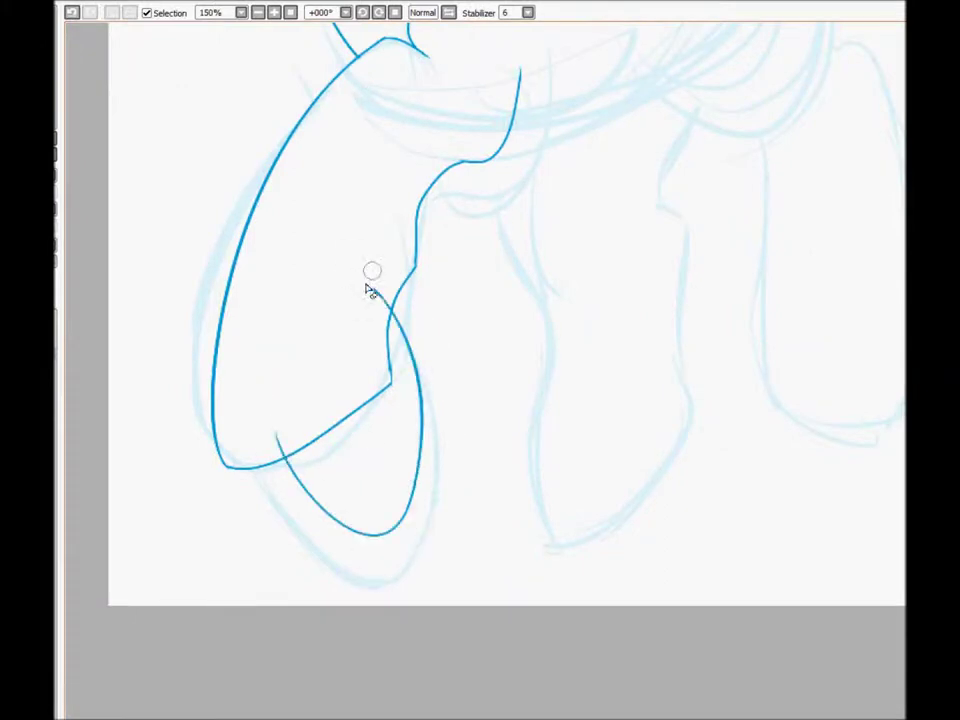
key("ctrl+z")
Ink the back and rump curve from the mane, and the front edge of the near thigh
scroll(298, 474, "up", 10)
mouse_move(425, 355)
left_mouse_down()
mouse_move(724, 443)
mouse_move(619, 679)
mouse_move(593, 703)
left_mouse_up()
mouse_move(507, 556)
left_mouse_down()
mouse_move(664, 643)
mouse_move(613, 630)
left_mouse_up()
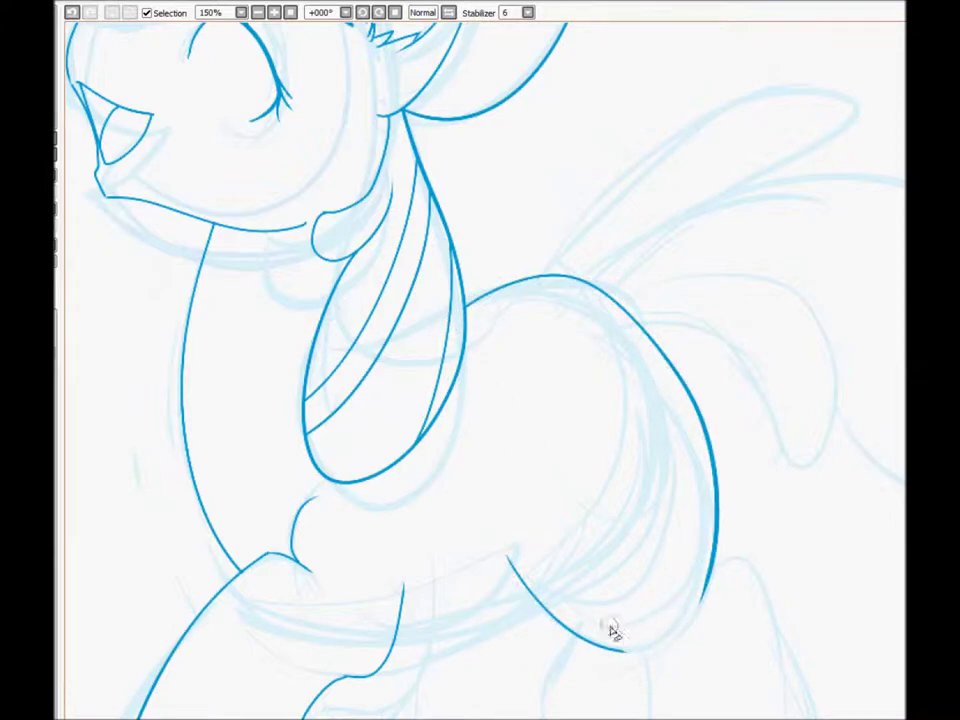
Ink the belly line between the foreleg and thigh, trimming both overshooting ends
left_click_drag(205, 460, 135, 204)
left_click_drag(298, 374, 543, 283)
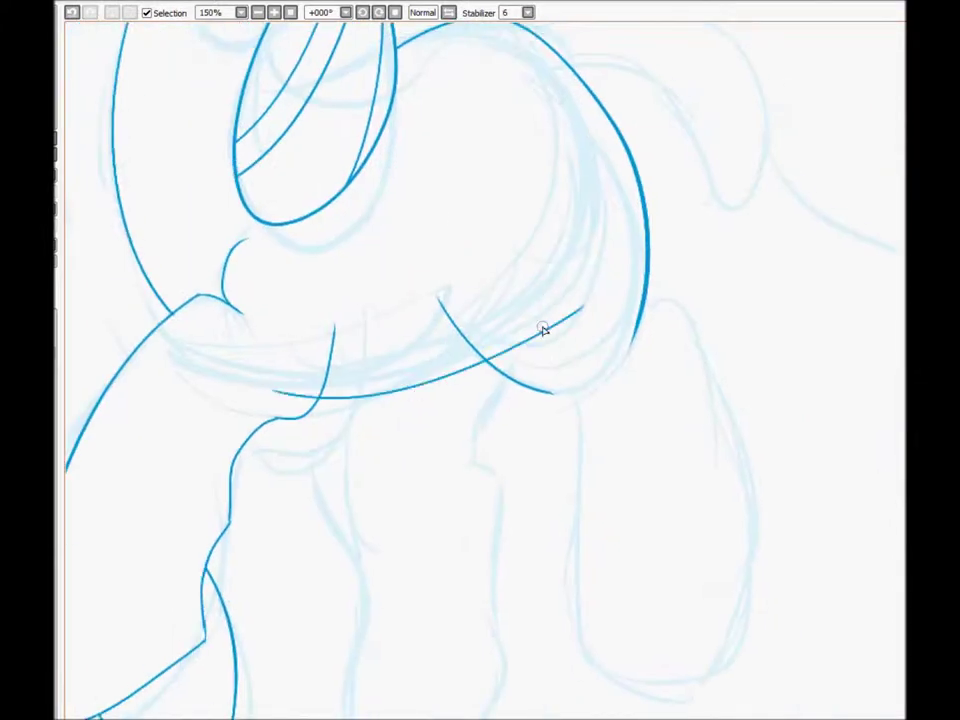
left_click(316, 372)
left_click_drag(490, 325, 548, 280)
Ink the near hind leg's outline from the thigh around the hoof to the rump, and trim the overshooting lines
mouse_move(572, 410)
left_mouse_down()
mouse_move(465, 287)
mouse_move(476, 527)
left_mouse_up()
key("ctrl+z")
left_click_drag(447, 268, 545, 568)
left_click_drag(535, 561, 647, 362)
mouse_move(537, 189)
left_mouse_down()
mouse_move(553, 180)
mouse_move(656, 480)
left_mouse_up()
key("e")
left_click_drag(645, 385, 656, 486)
mouse_move(603, 362)
left_mouse_down()
mouse_move(628, 450)
mouse_move(622, 375)
left_mouse_up()
key("n")
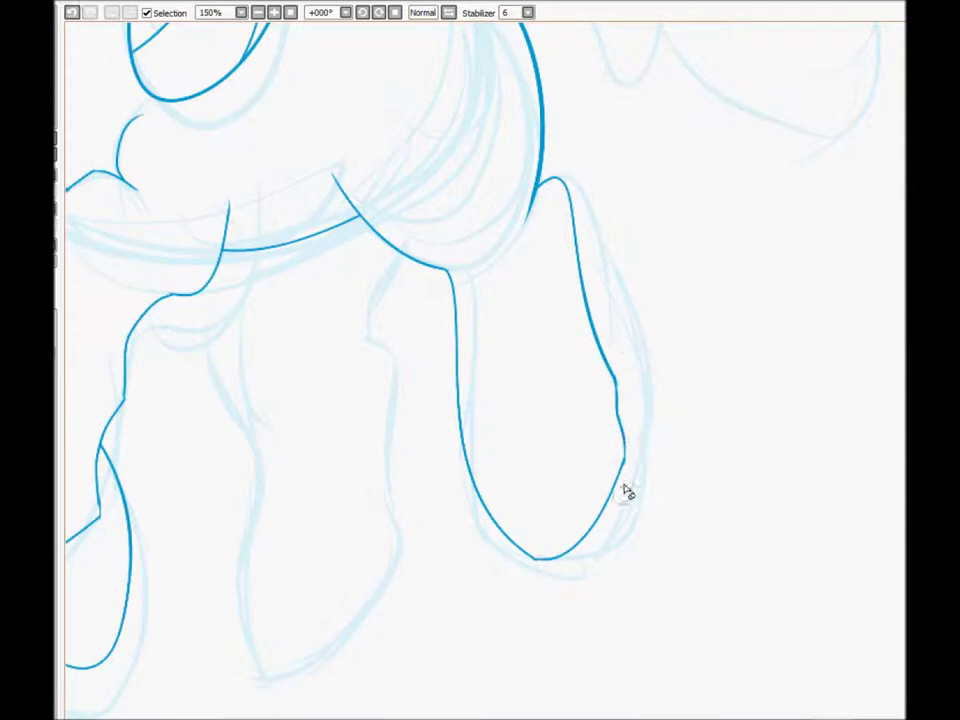
Ink the back edge of the far hind leg from the thigh down past the hock notch
left_click_drag(356, 509, 596, 454)
mouse_move(435, 200)
left_mouse_down()
mouse_move(456, 328)
mouse_move(598, 330)
mouse_move(640, 118)
left_mouse_up()
left_click_drag(493, 366, 639, 486)
key("ctrl+z")
left_click_drag(631, 290, 600, 589)
Ink the far hind leg's front edge and slanted hoof bottom, cleaning up where the lines cross
left_click_drag(488, 365, 487, 676)
left_click_drag(480, 630, 643, 452)
key("ctrl+z")
mouse_move(471, 626)
left_mouse_down()
mouse_move(669, 497)
mouse_move(676, 484)
mouse_move(664, 459)
mouse_move(678, 447)
left_mouse_up()
key("ctrl+z")
key("ctrl+z")
mouse_move(436, 228)
left_mouse_down()
mouse_move(641, 191)
mouse_move(530, 376)
left_mouse_up()
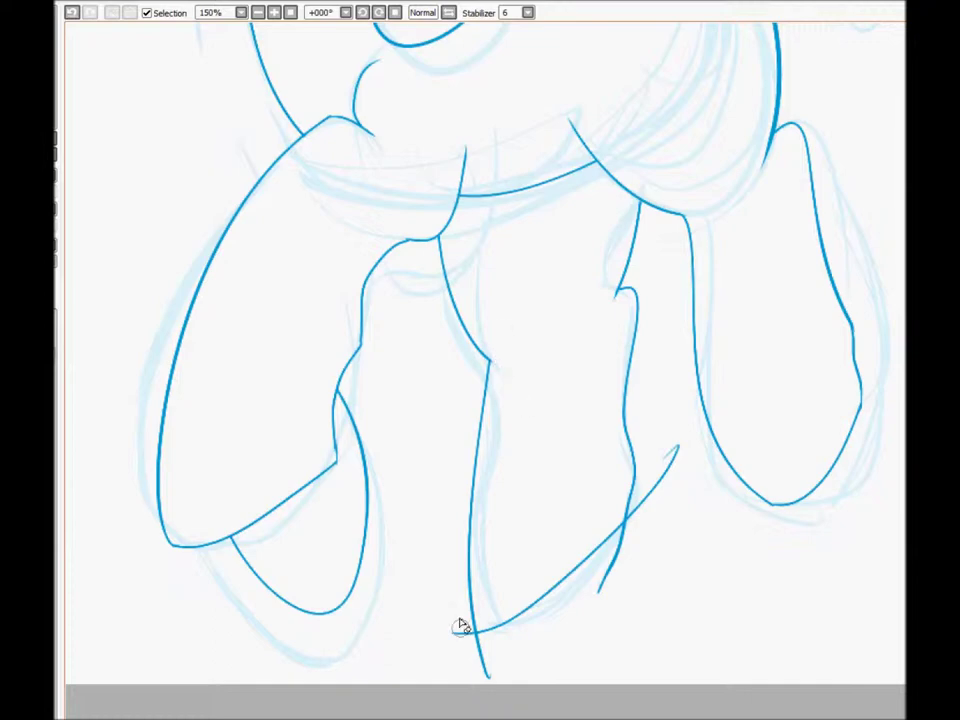
mouse_move(665, 512)
left_mouse_down()
mouse_move(628, 531)
mouse_move(639, 521)
left_mouse_up()
Ink the tail's raised upper lock, small curled lower lock and large rounded lock between them
scroll(480, 360, "down", 2)
scroll(480, 360, "up", 3)
mouse_move(425, 337)
left_mouse_down()
mouse_move(611, 396)
mouse_move(463, 395)
left_mouse_up()
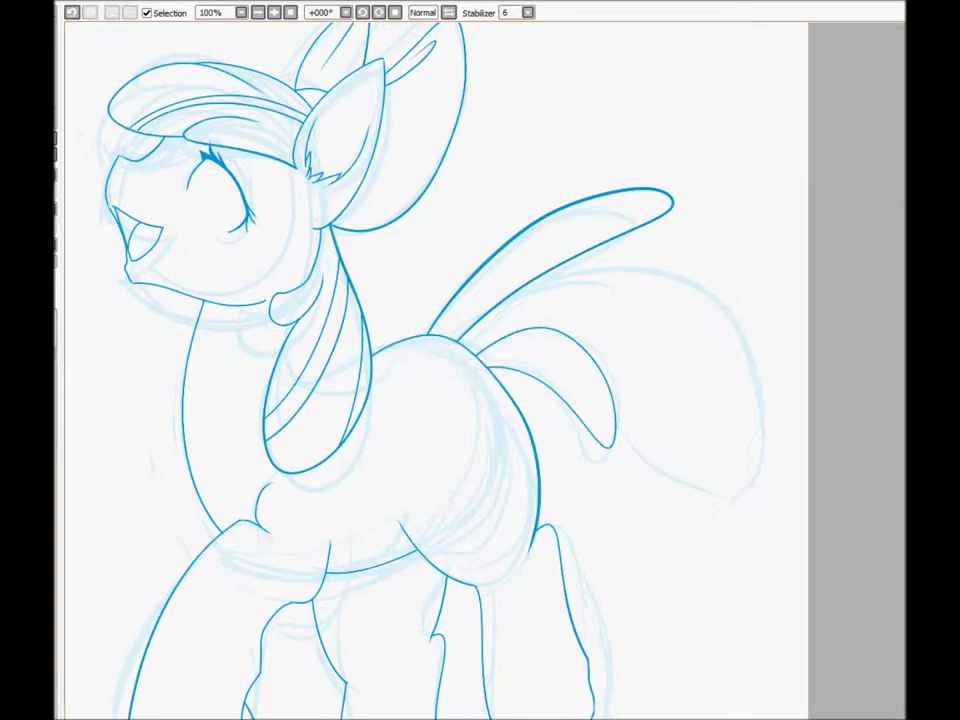
left_click_drag(580, 247, 548, 355)
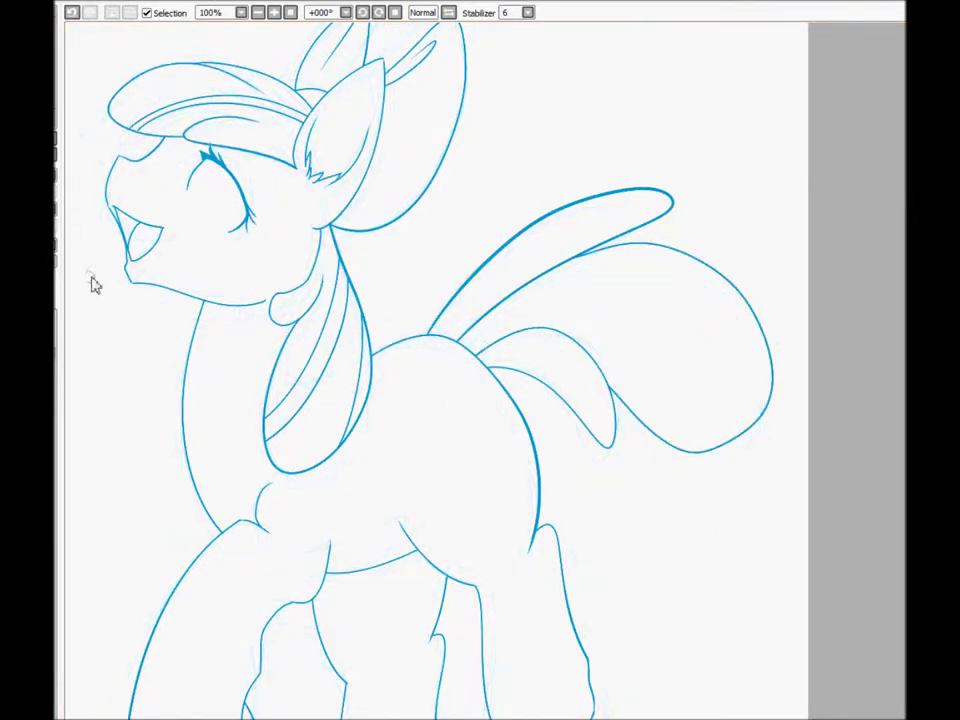
Select the area outside the pony, invert the selection and fill the whole pony with pale yellow
scroll(92, 281, "down", 1)
left_click(516, 470)
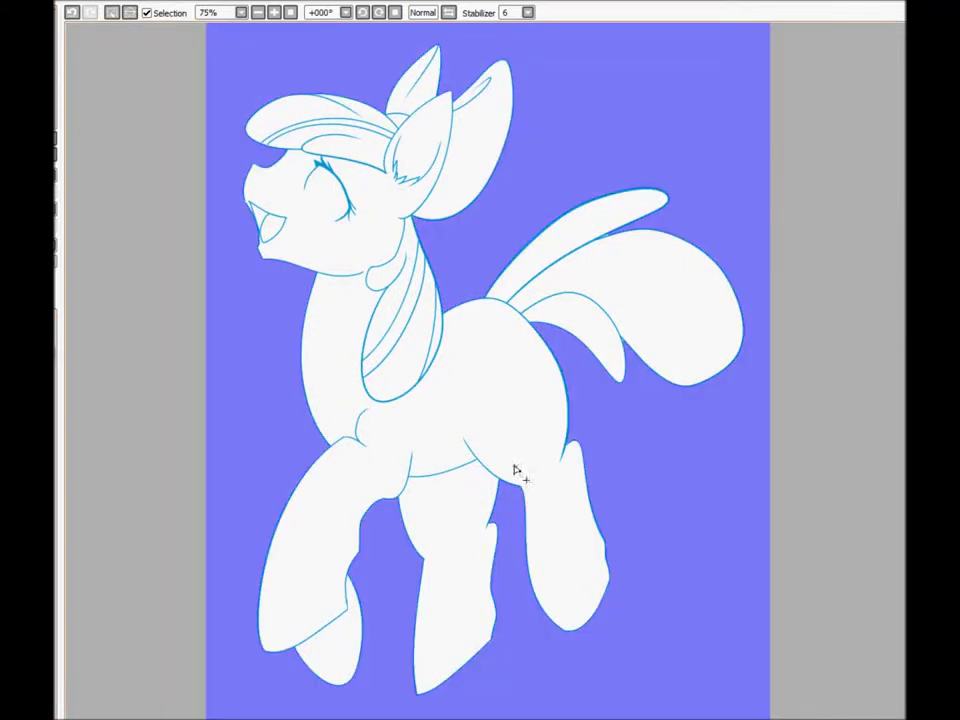
left_click(88, 13)
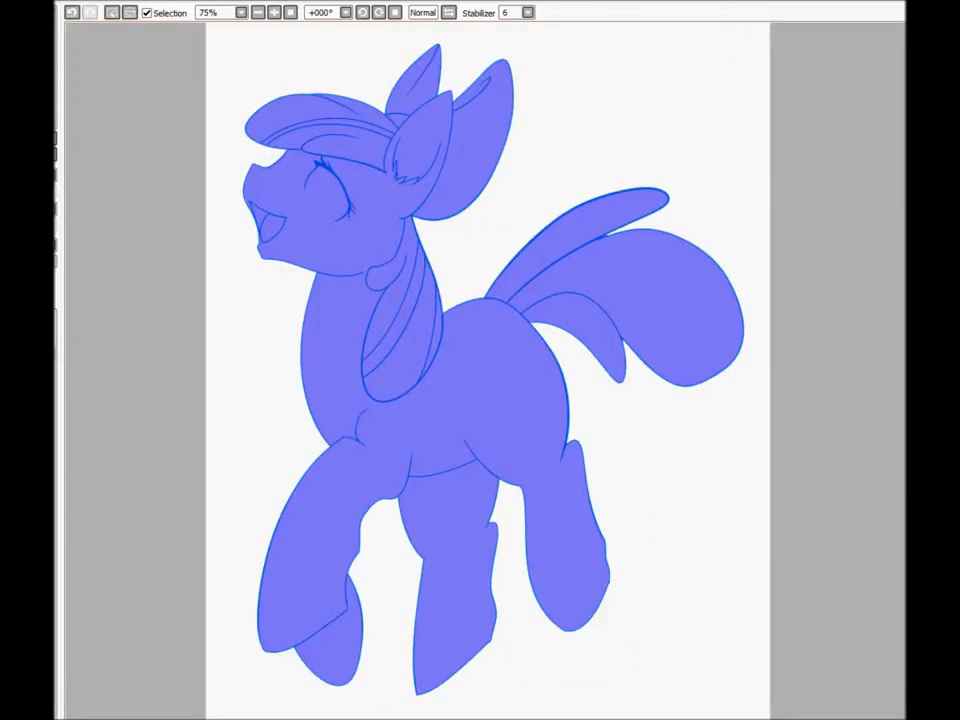
left_click(491, 371)
scroll(621, 499, "up", 3)
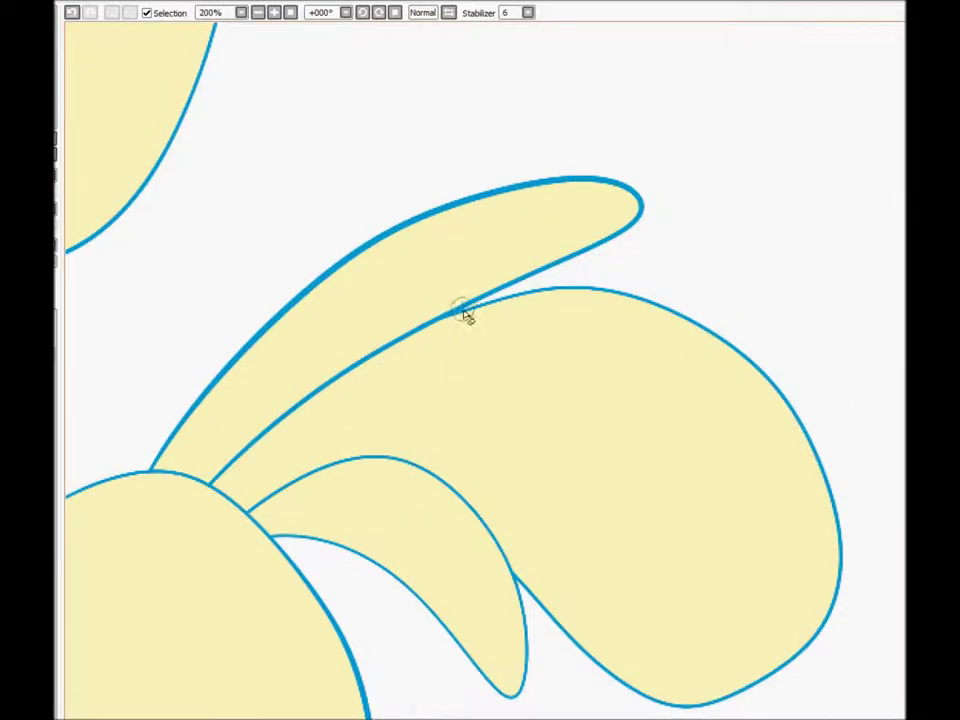
scroll(527, 585, "down", 2)
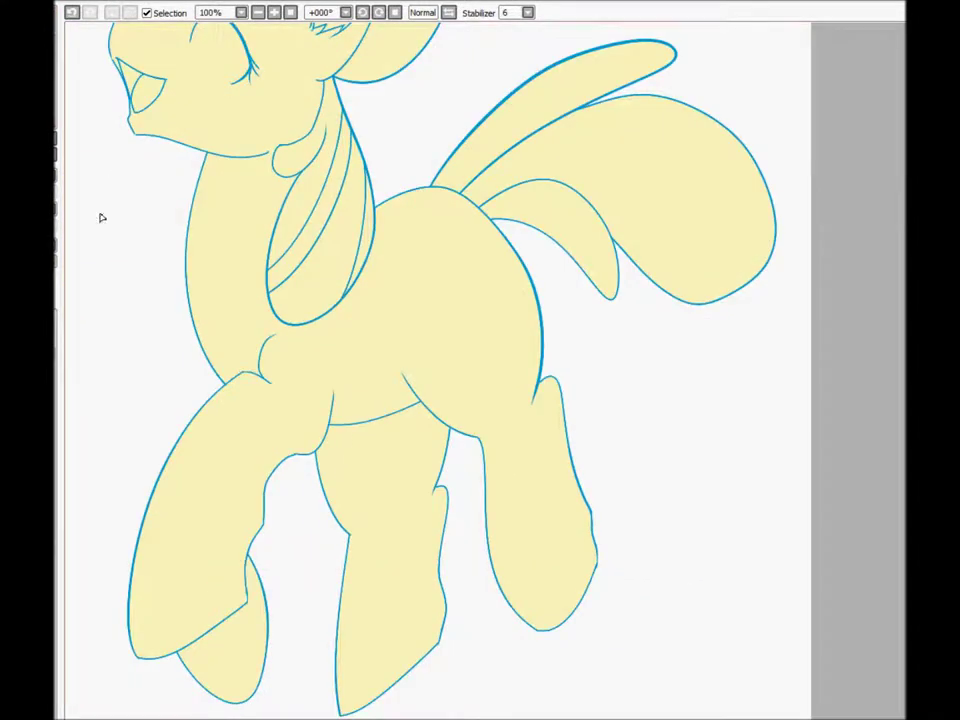
Colour the tail, bangs and hanging mane red over the pale yellow base
left_click_drag(101, 217, 211, 382)
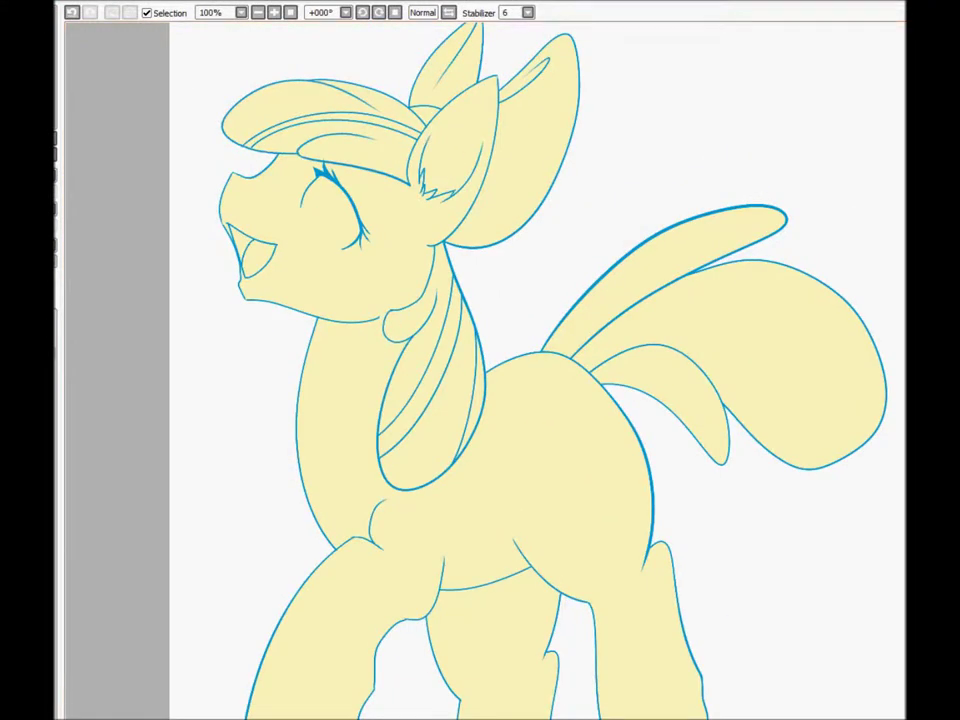
mouse_move(585, 310)
left_mouse_down()
mouse_move(666, 422)
mouse_move(546, 326)
mouse_move(600, 340)
mouse_move(766, 472)
mouse_move(825, 343)
mouse_move(793, 418)
left_mouse_up()
left_click_drag(235, 100, 311, 64)
key("ctrl+z")
key("ctrl+z")
key("ctrl+y")
mouse_move(235, 115)
left_mouse_down()
mouse_move(339, 66)
mouse_move(446, 300)
left_mouse_up()
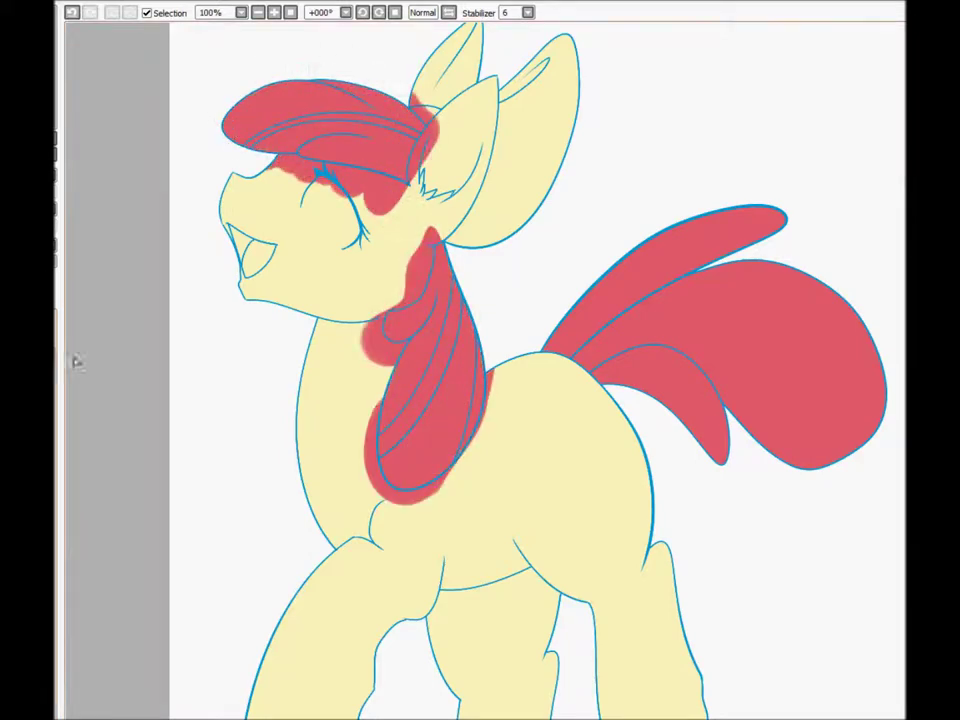
Select the face, front ear and body areas and clear the red spilling outside the bangs and mane
left_click(429, 96)
key("ctrl+z")
key("ctrl+y")
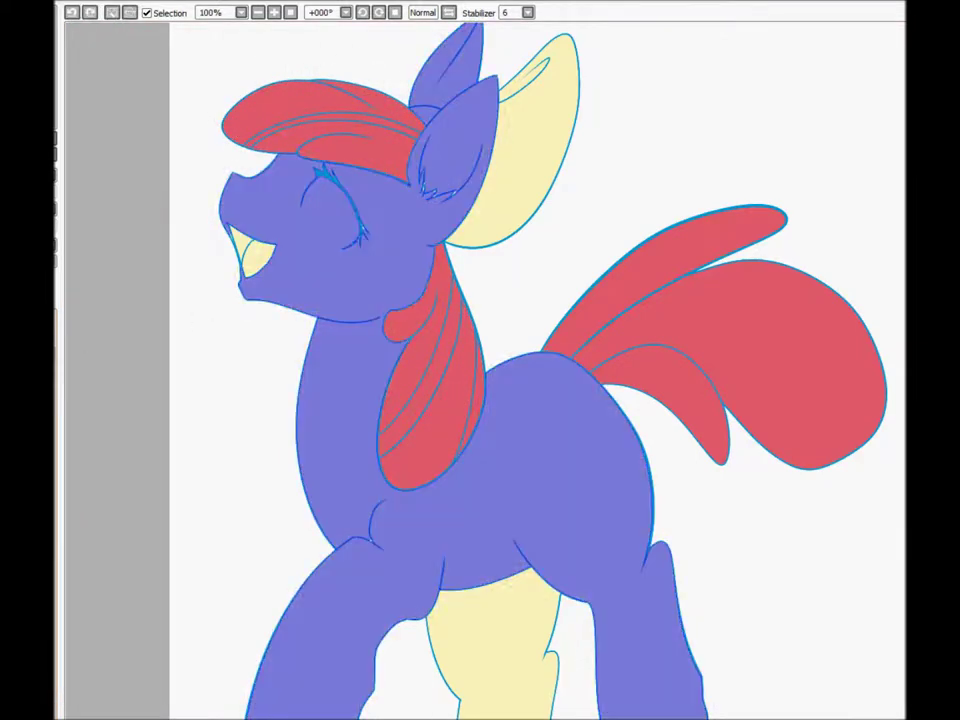
key("ctrl+z")
Colour the bow behind the ear flat pink, covering both loops
key("ctrl+plus")
scroll(583, 326, "up", 5)
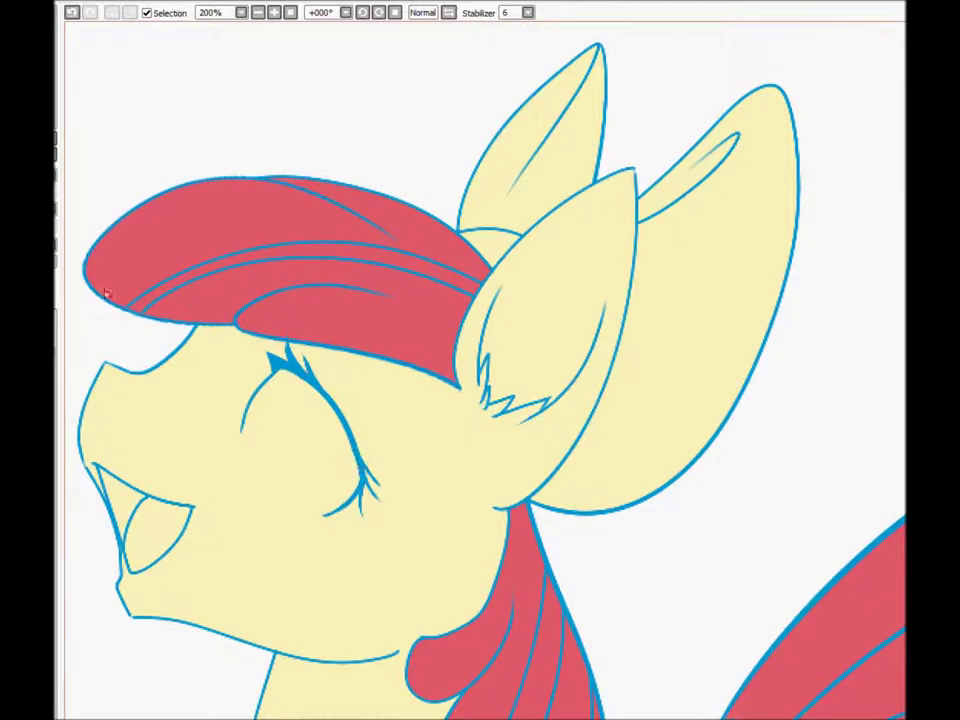
left_click_drag(165, 258, 2, 315)
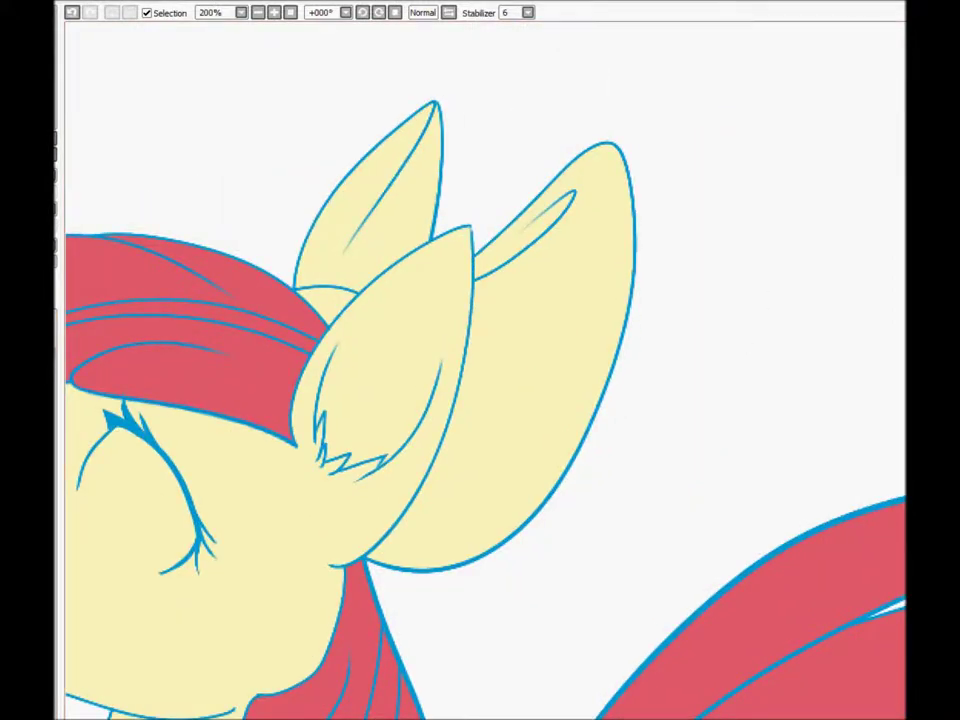
mouse_move(467, 295)
left_mouse_down()
mouse_move(465, 90)
mouse_move(572, 139)
mouse_move(400, 320)
mouse_move(291, 300)
mouse_move(318, 300)
left_mouse_up()
key("ctrl+z")
key("ctrl+z")
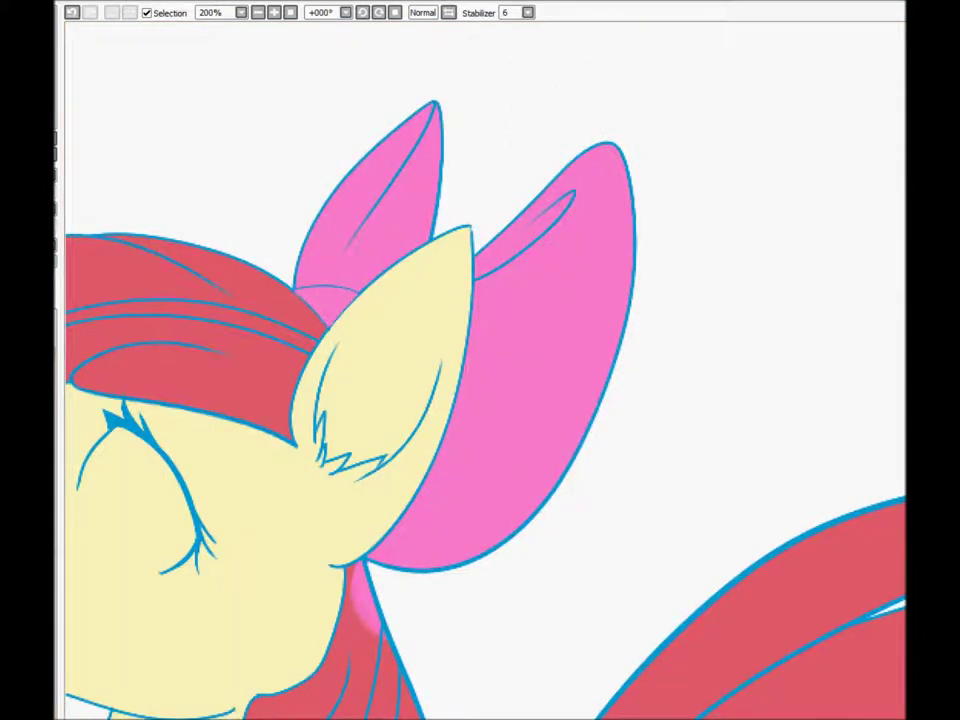
Fill the eye with white and trim the excess around its front and lower edge back to pale yellow
scroll(413, 228, "down", 2)
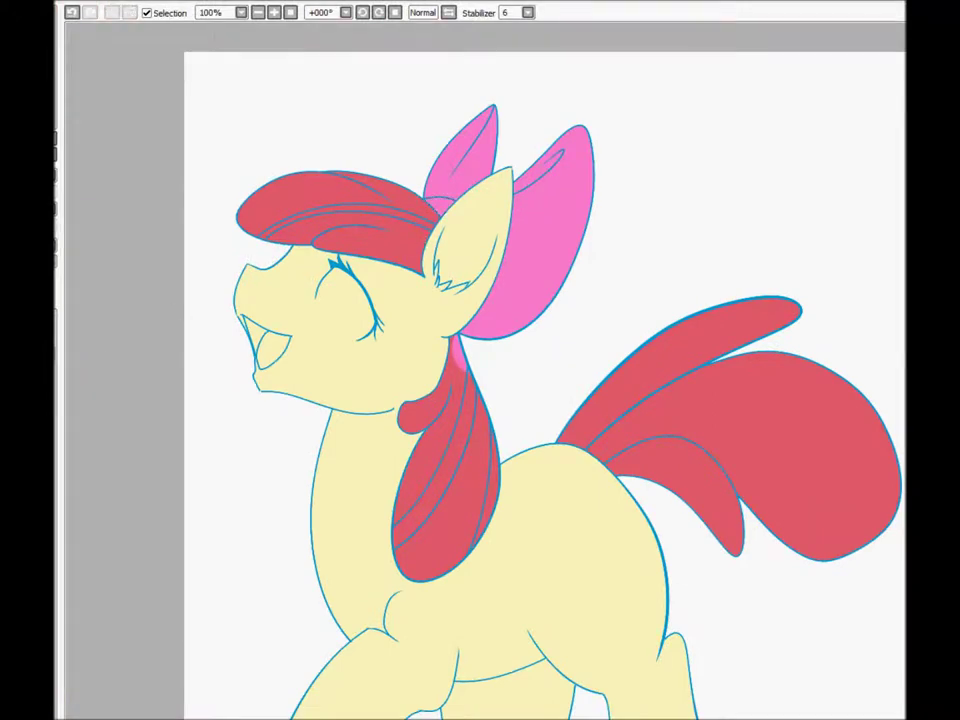
scroll(236, 240, "up", 2)
mouse_move(377, 366)
left_mouse_down()
mouse_move(501, 240)
mouse_move(520, 165)
left_mouse_up()
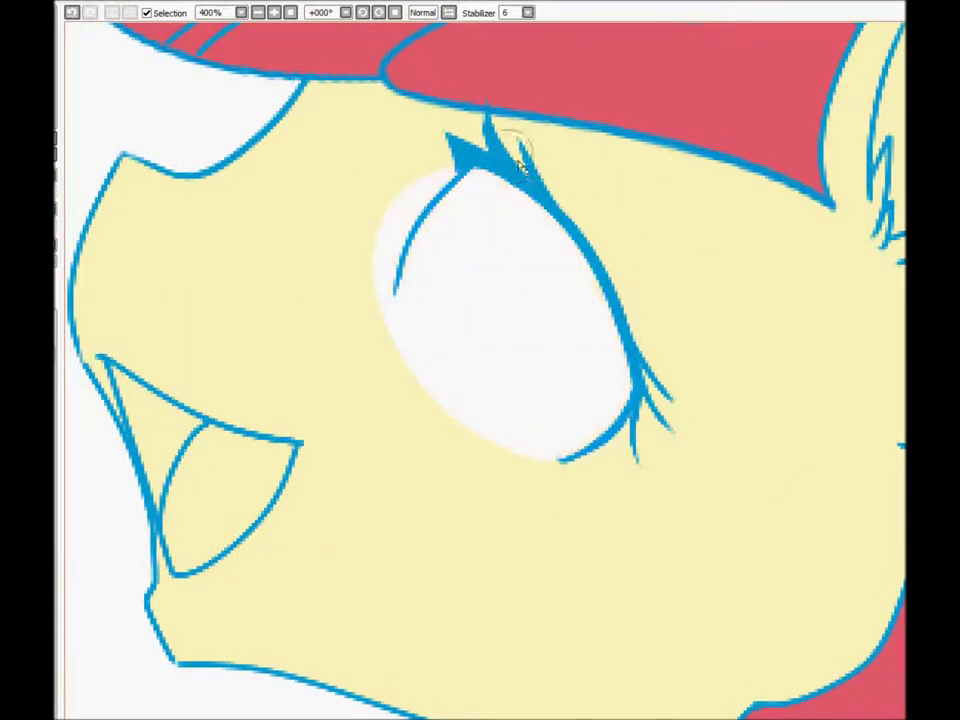
left_click_drag(414, 197, 388, 385)
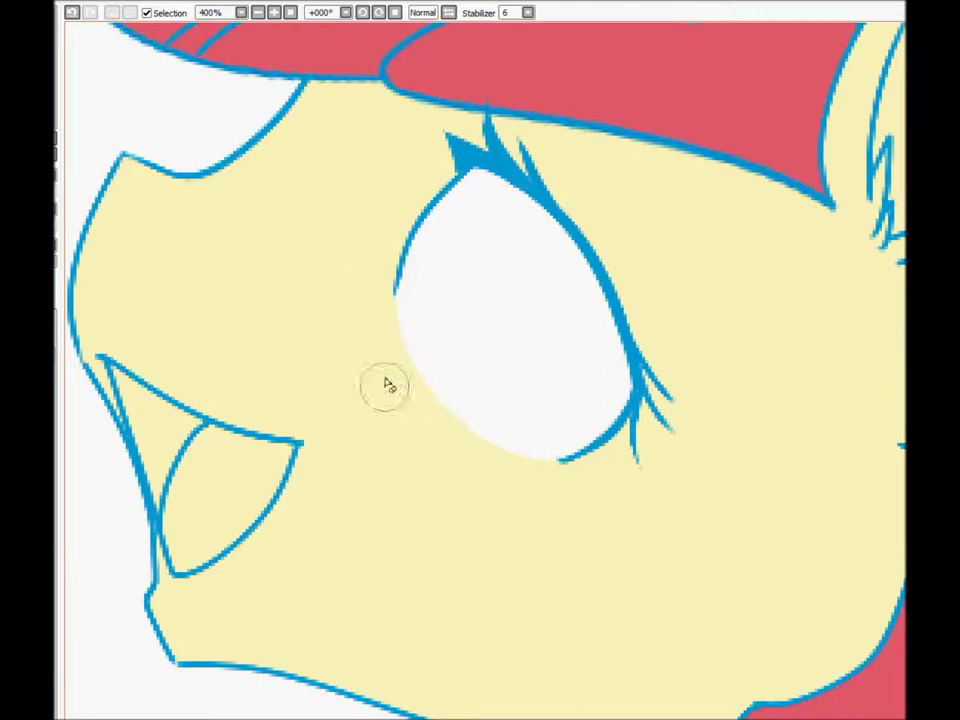
Colour the inside of the open mouth purple and the tongue golden yellow
left_click_drag(116, 372, 135, 392)
left_click_drag(185, 425, 220, 420)
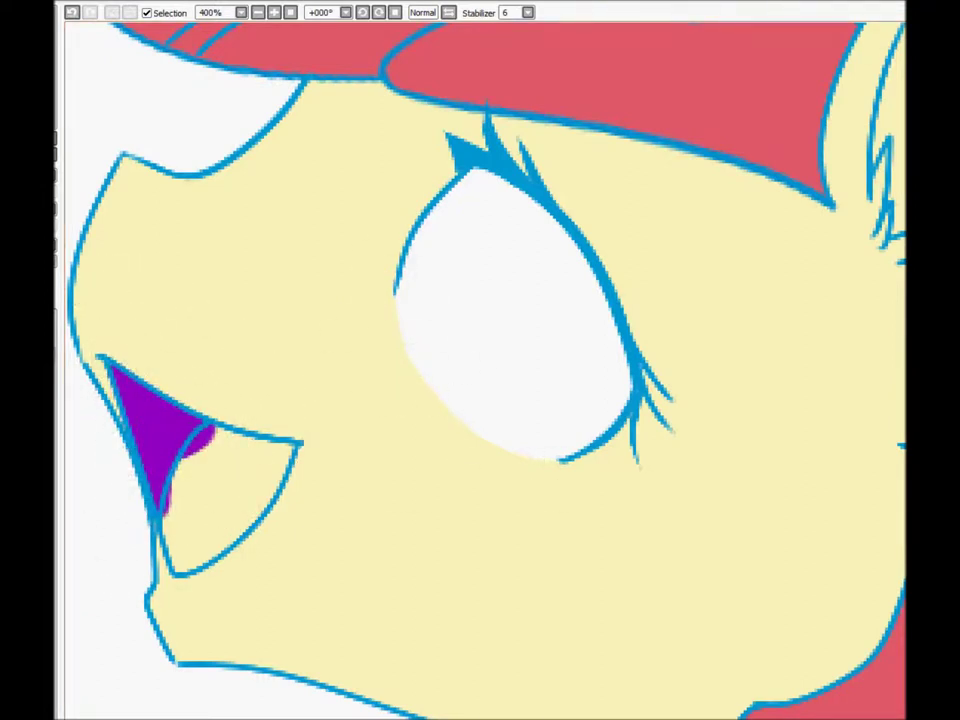
mouse_move(205, 530)
left_mouse_down()
mouse_move(240, 446)
mouse_move(215, 545)
mouse_move(272, 540)
left_mouse_up()
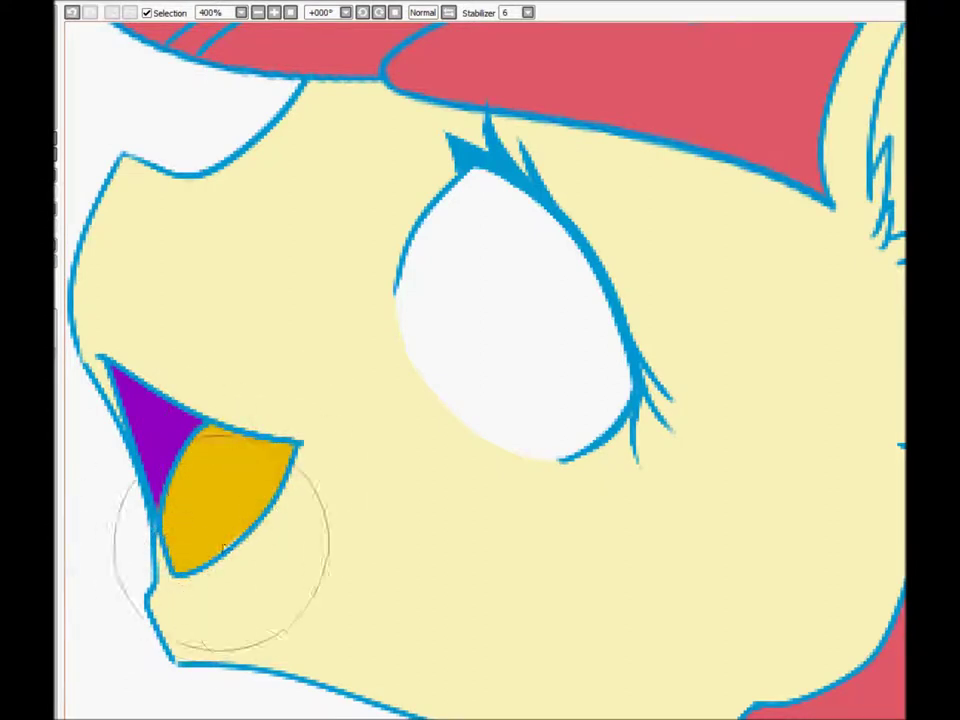
Paint an orange oval iris and shade its upper part with a soft gradient, adjusting the shading's hue to red
mouse_move(474, 281)
left_mouse_down()
mouse_move(525, 223)
mouse_move(514, 266)
mouse_move(536, 200)
mouse_move(531, 150)
left_mouse_up()
key("ctrl+z")
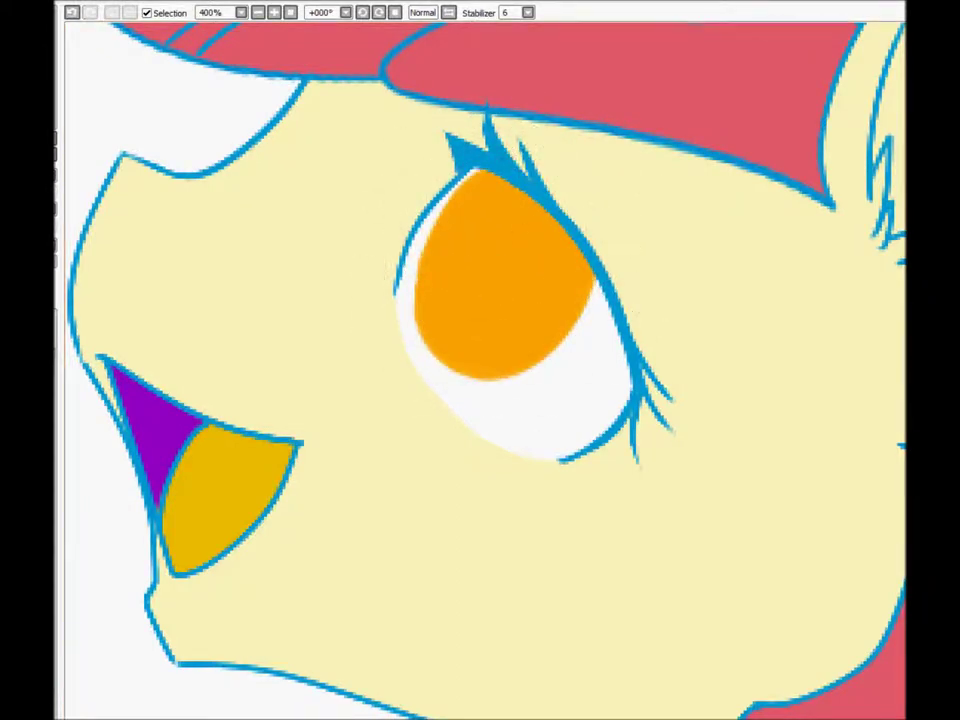
mouse_move(514, 264)
left_mouse_down()
mouse_move(482, 251)
mouse_move(493, 328)
left_mouse_up()
key("ctrl+u")
left_click_drag(861, 154, 834, 165)
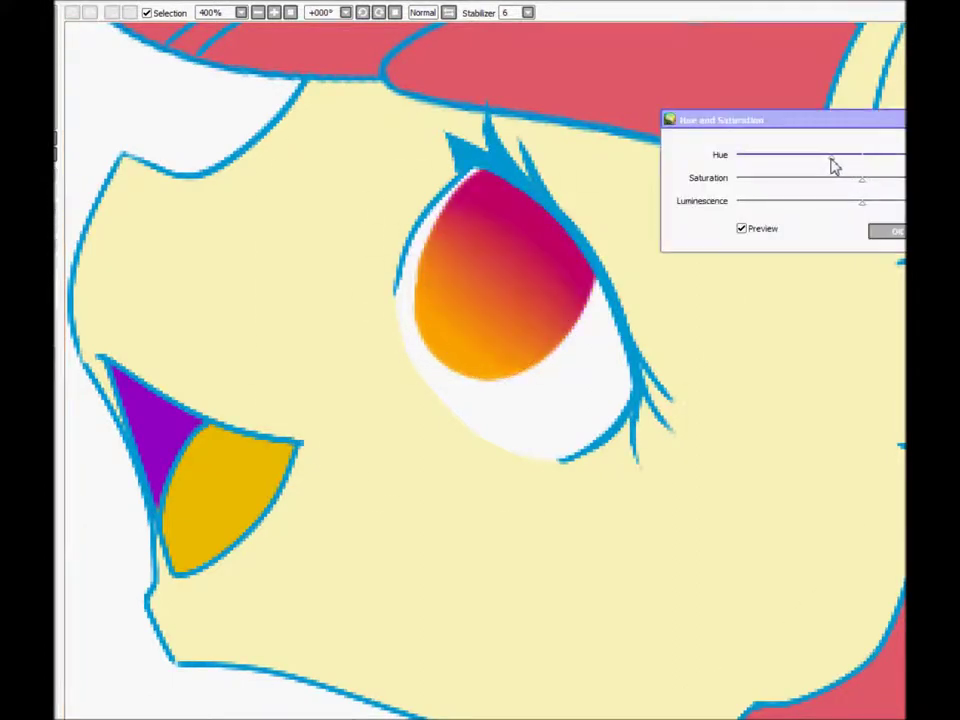
left_click(885, 229)
Paint a dark red oval pupil in the upper part of the iris
left_click_drag(493, 300, 482, 246)
left_click(488, 242)
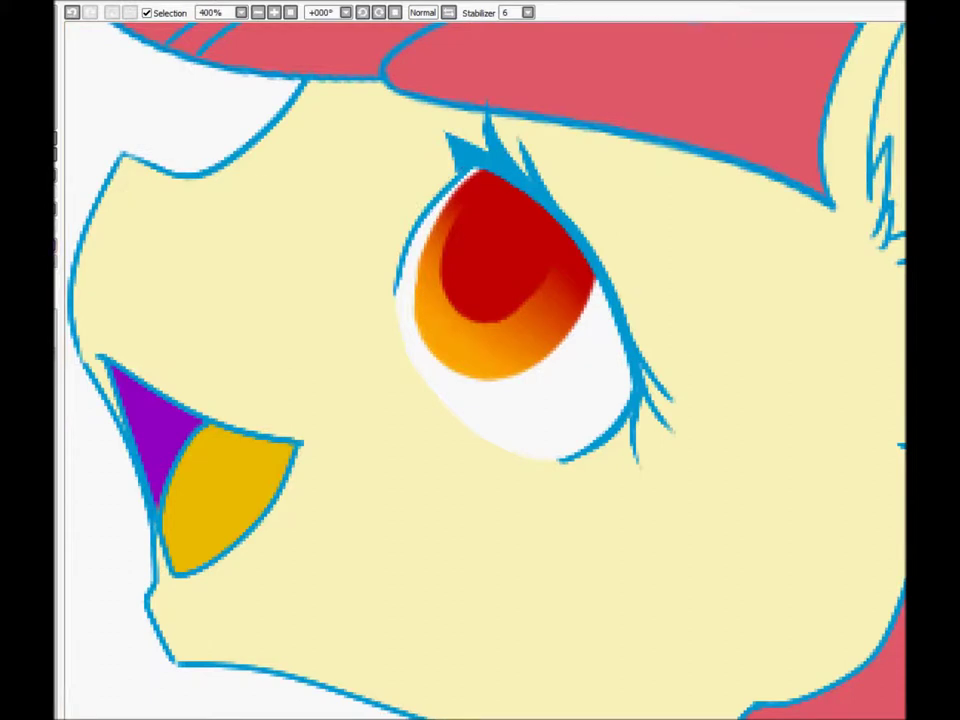
Add a lighter reflection across the iris's lower half, adjust its colour with Hue and Saturation, and place a white highlight near the top
left_click_drag(460, 285, 596, 375)
key("ctrl+u")
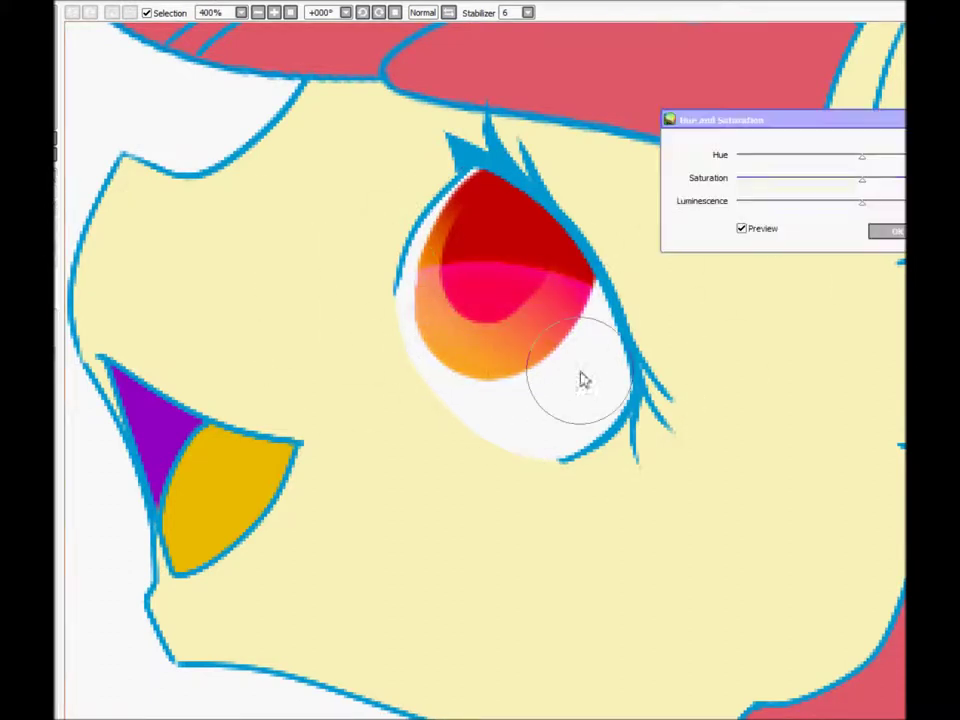
left_click_drag(864, 165, 874, 163)
left_click(890, 231)
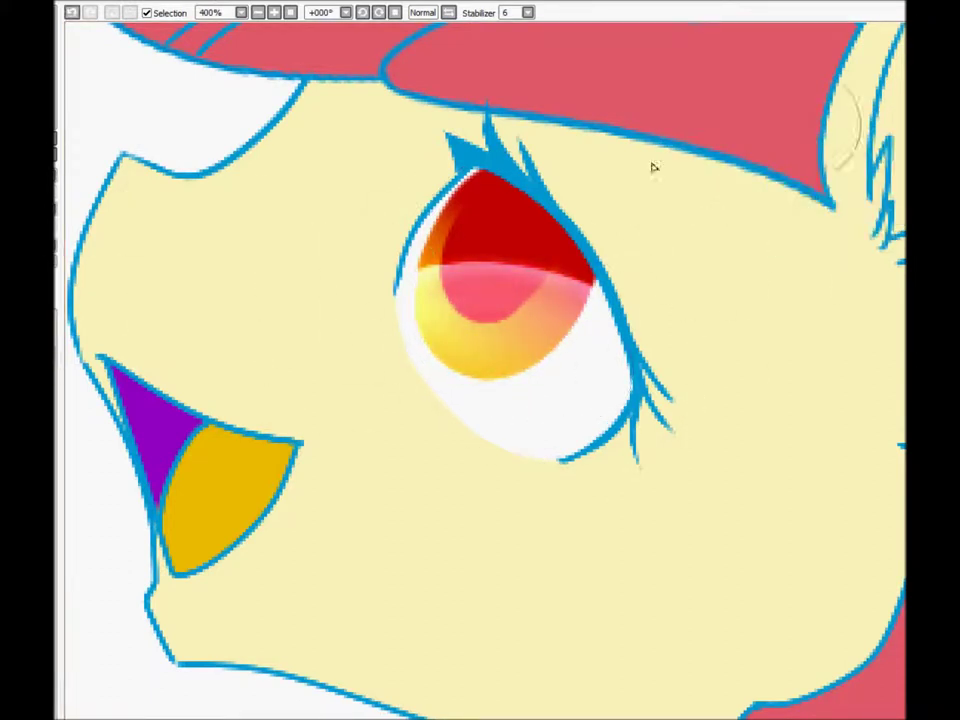
left_click(484, 214)
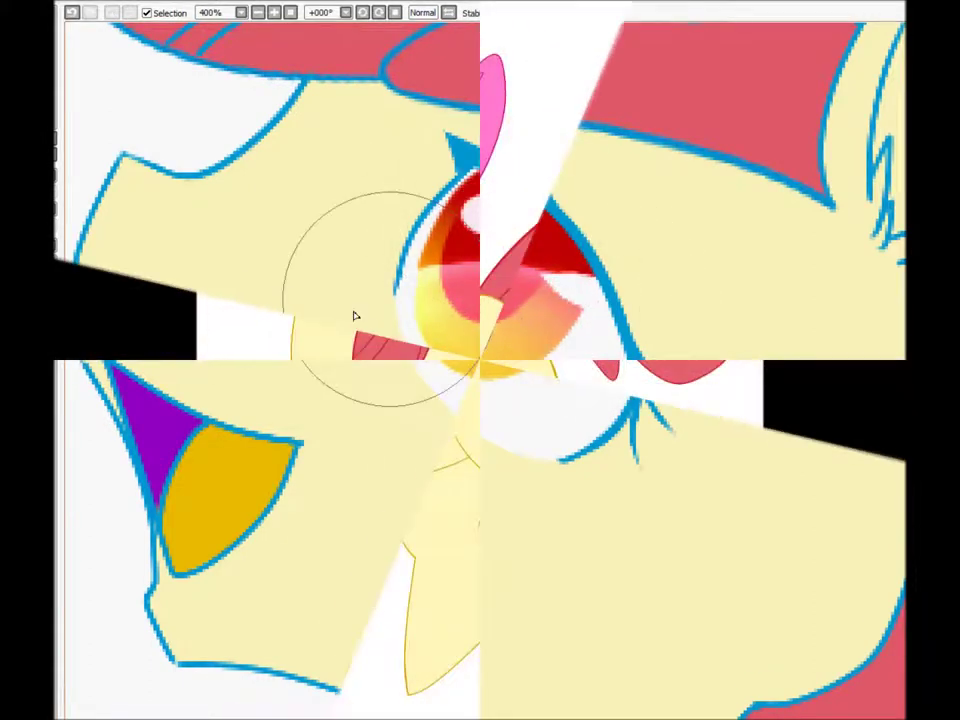